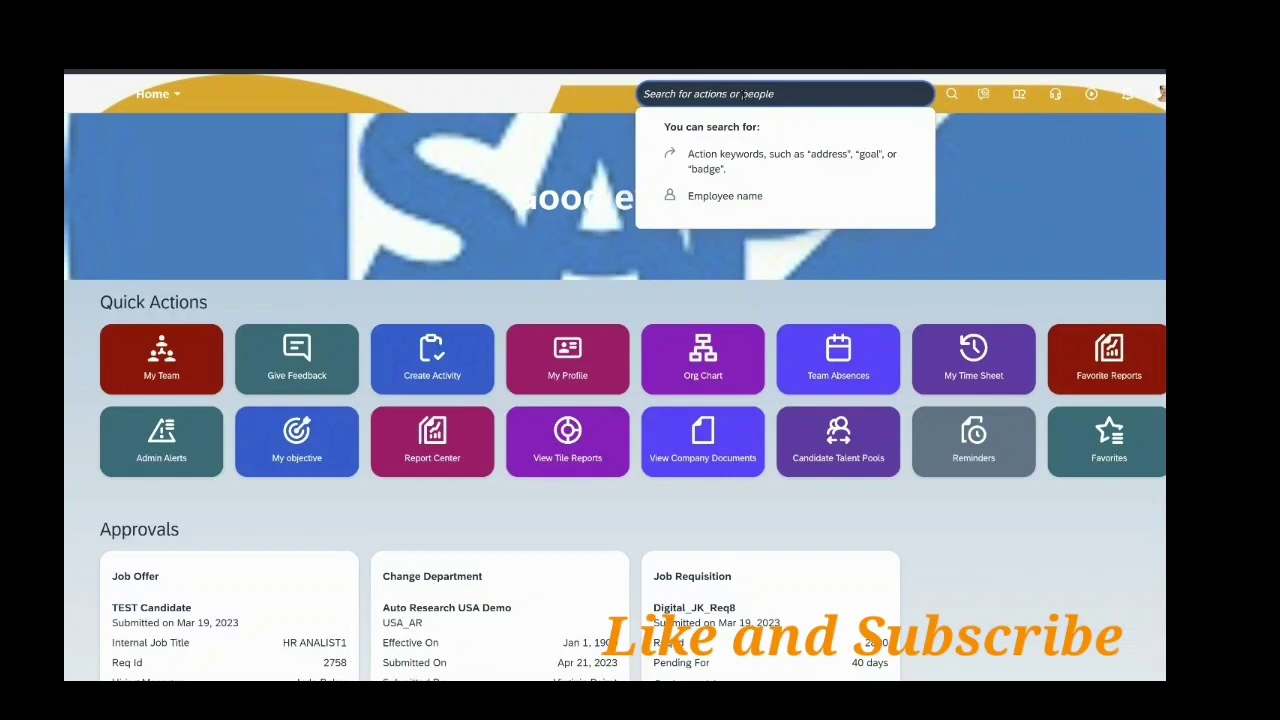
- Find Manage Data through search and start a new Position record from Create New
type("manage data")
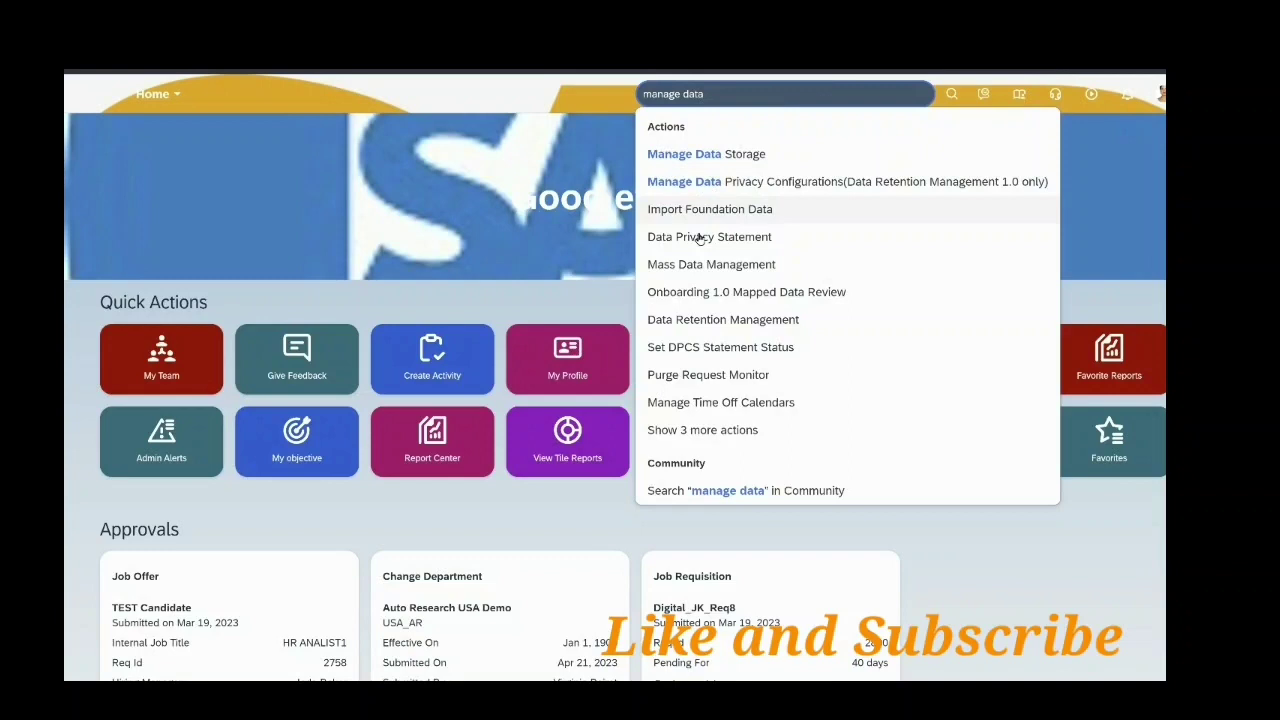
left_click(681, 430)
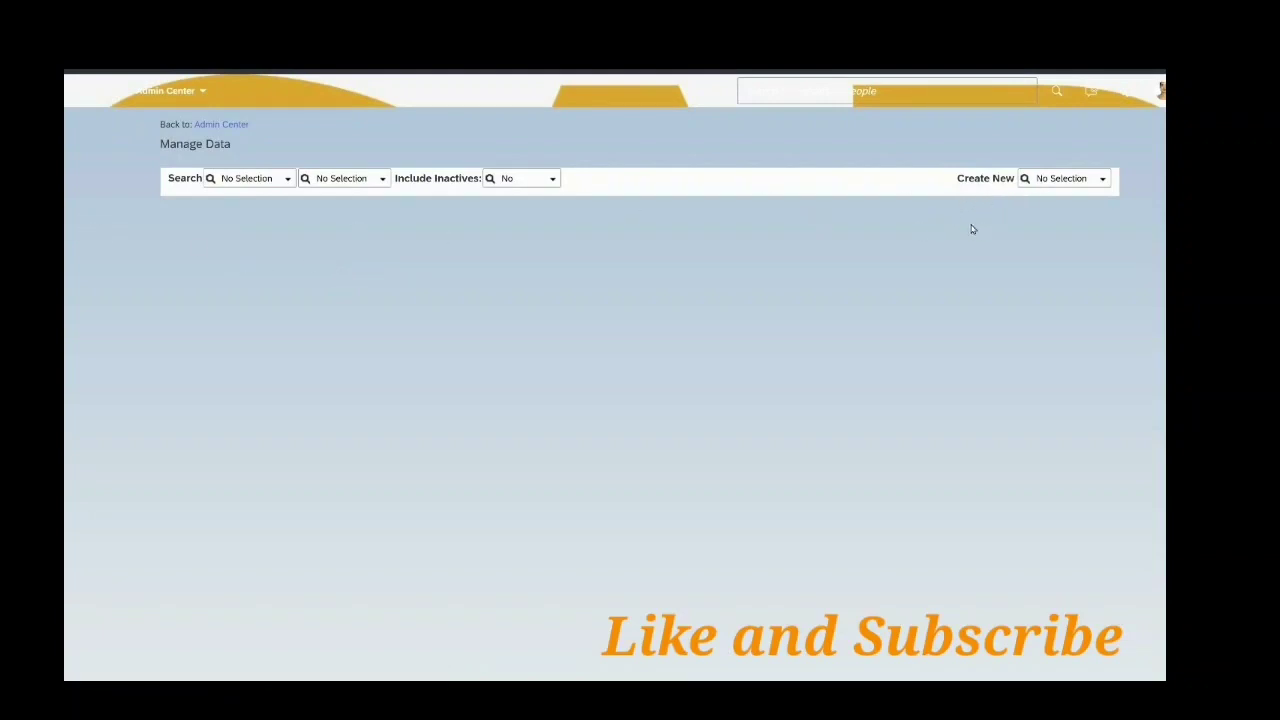
left_click(1104, 186)
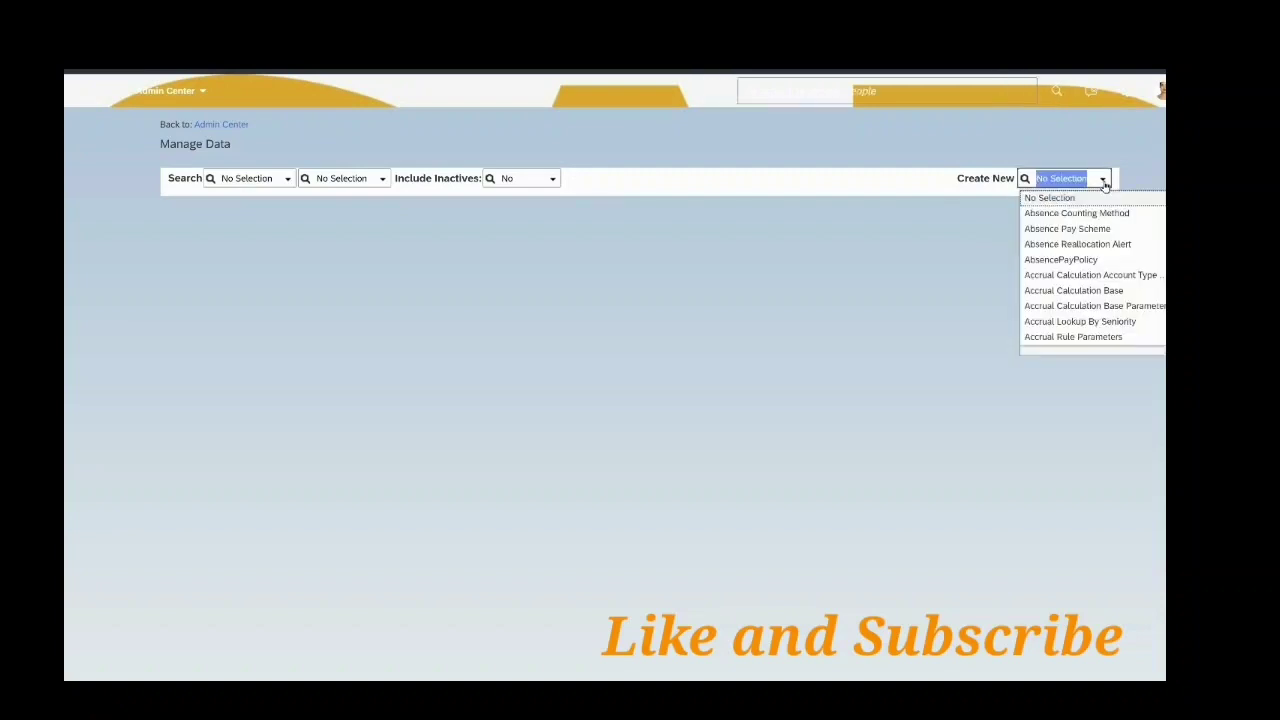
type("position")
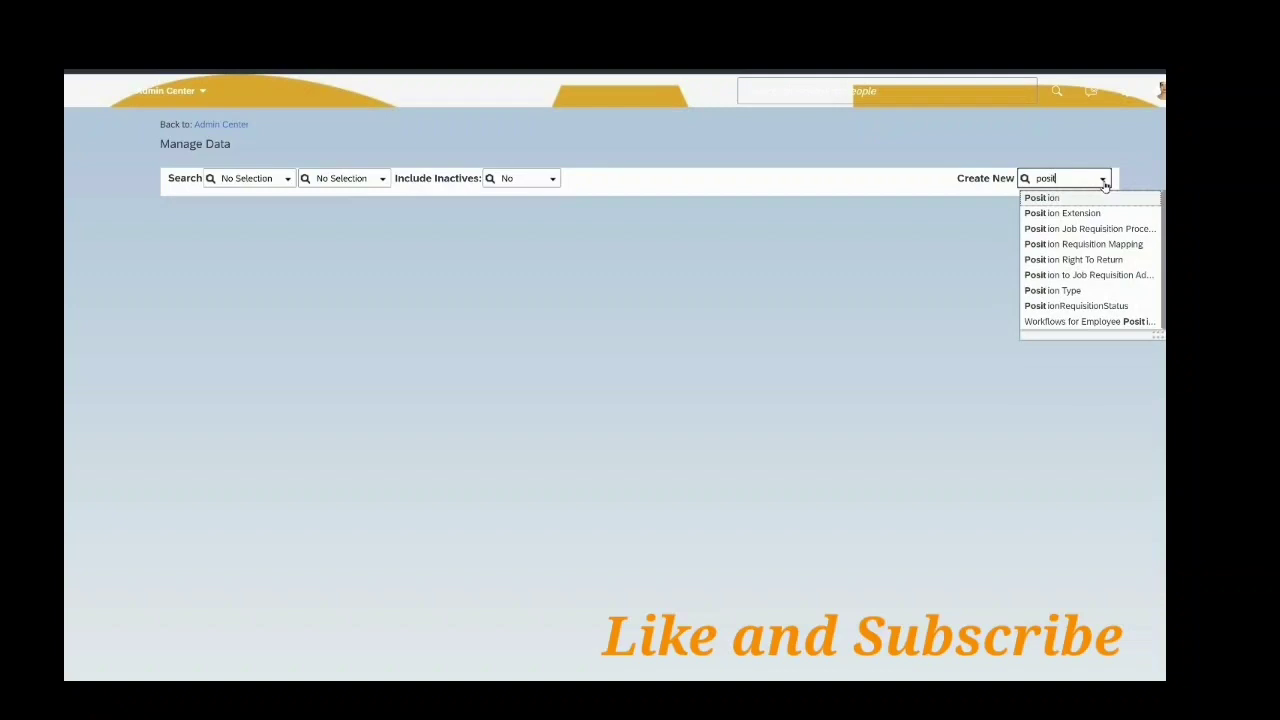
left_click(1042, 198)
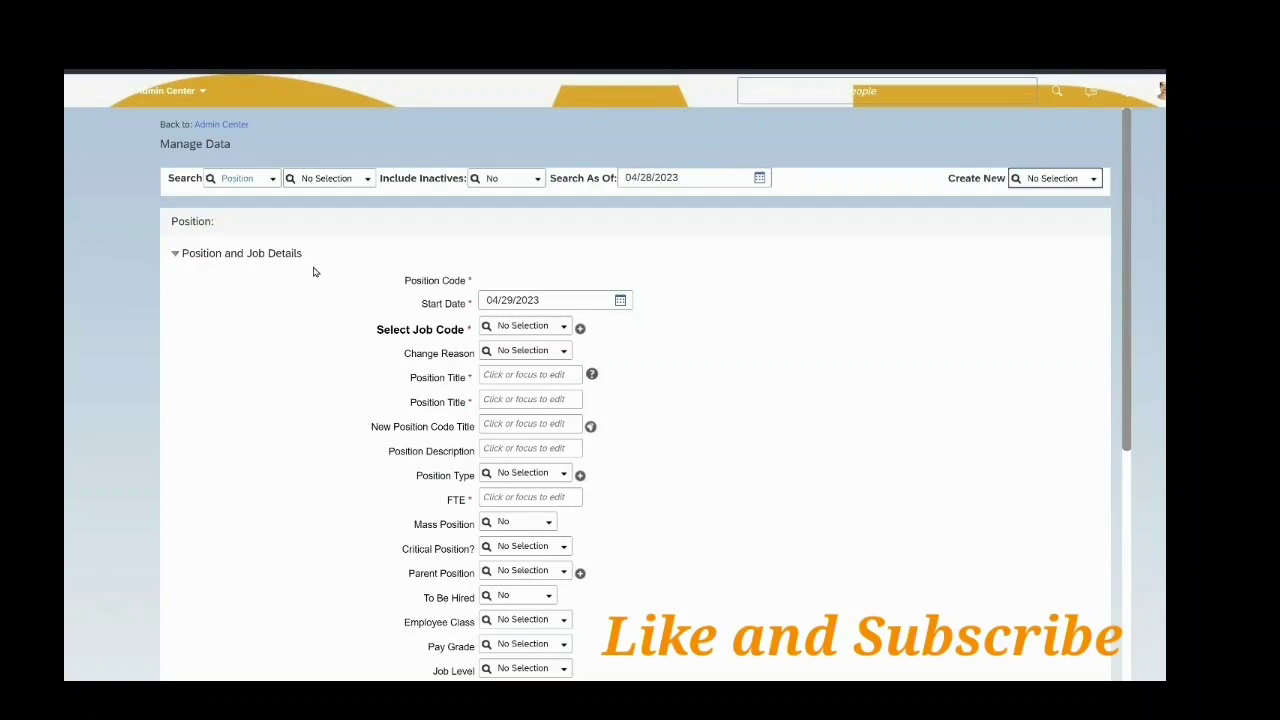
- Choose job code account manager, make both position titles account manager_SM, and set FTE to 1
scroll(414, 301, "down", 1)
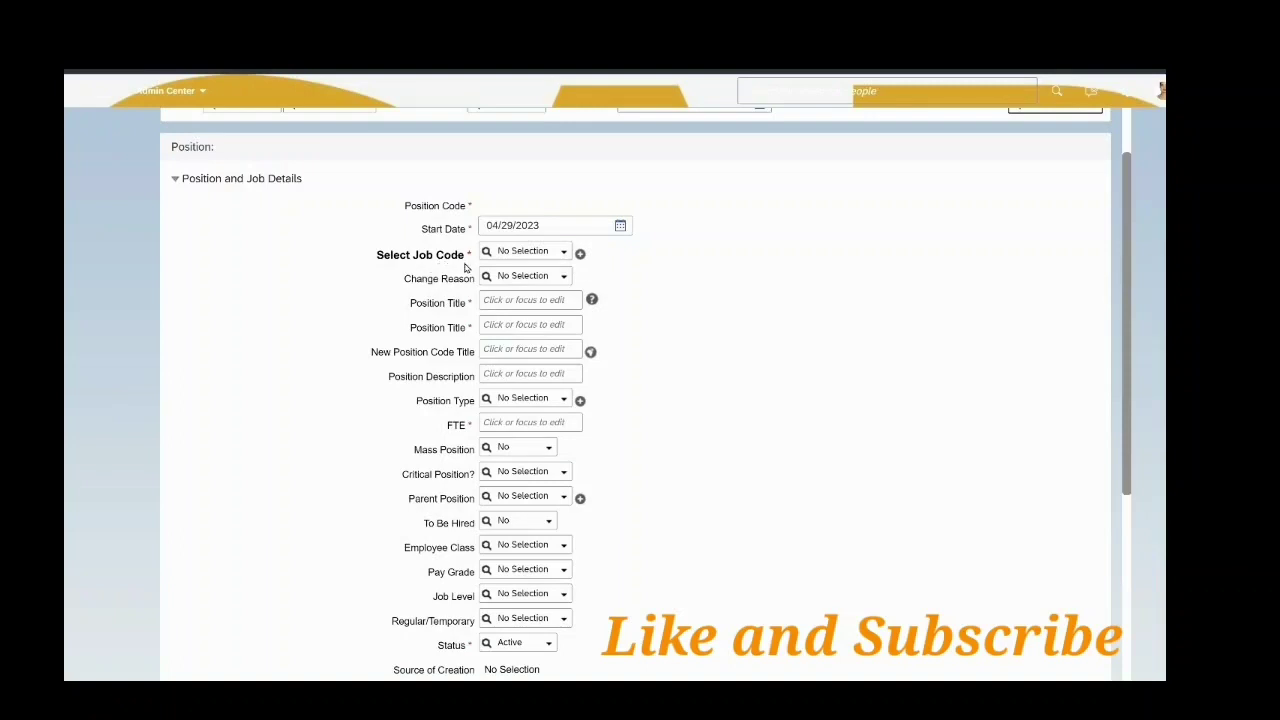
left_click(565, 252)
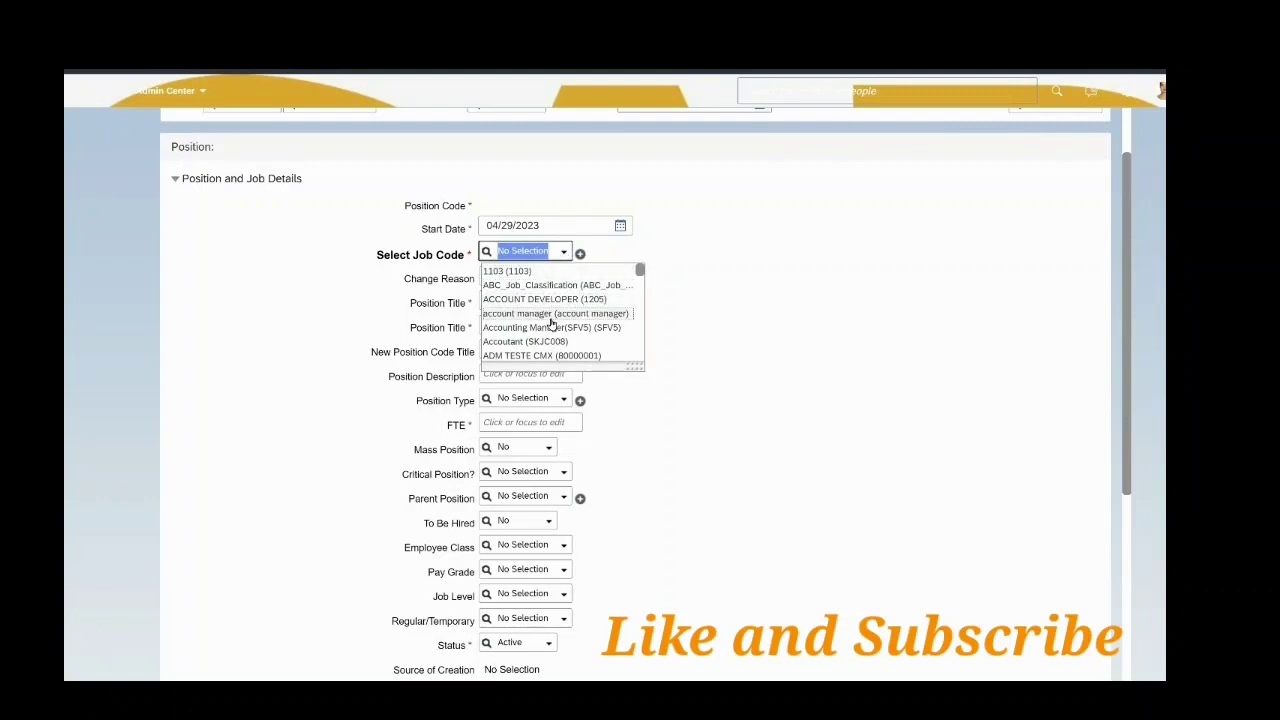
left_click(558, 314)
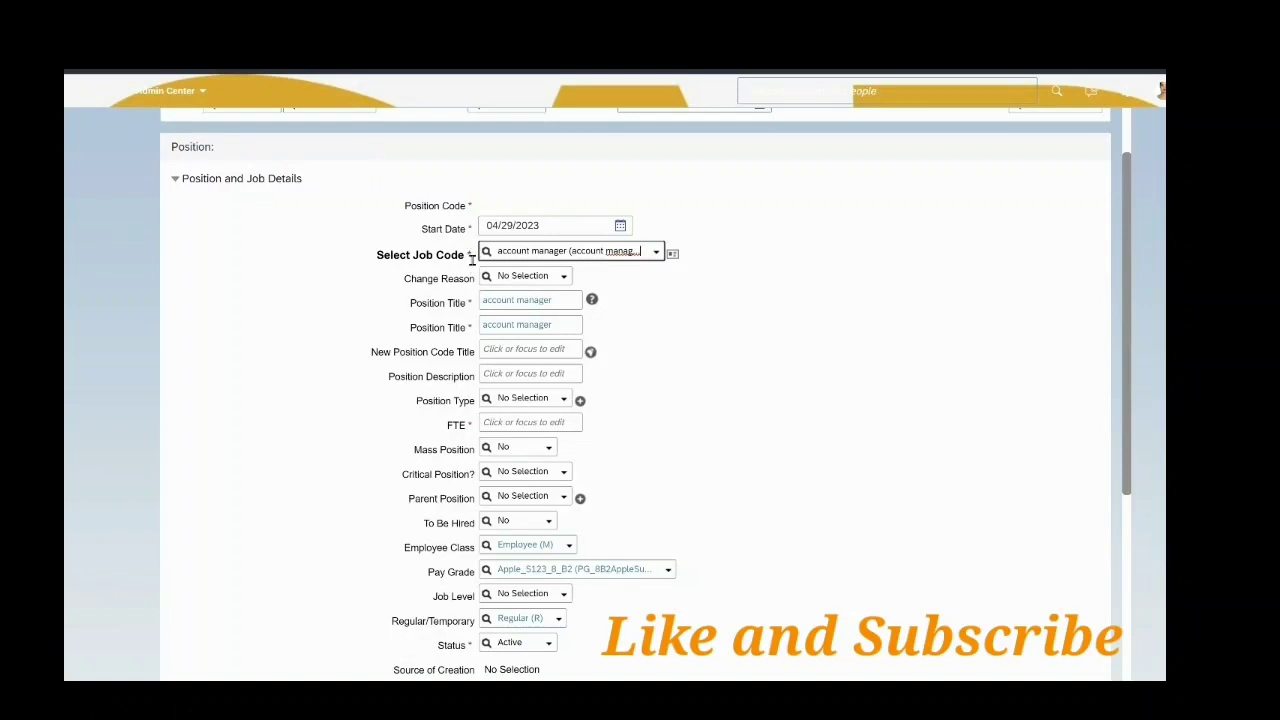
left_click(566, 304)
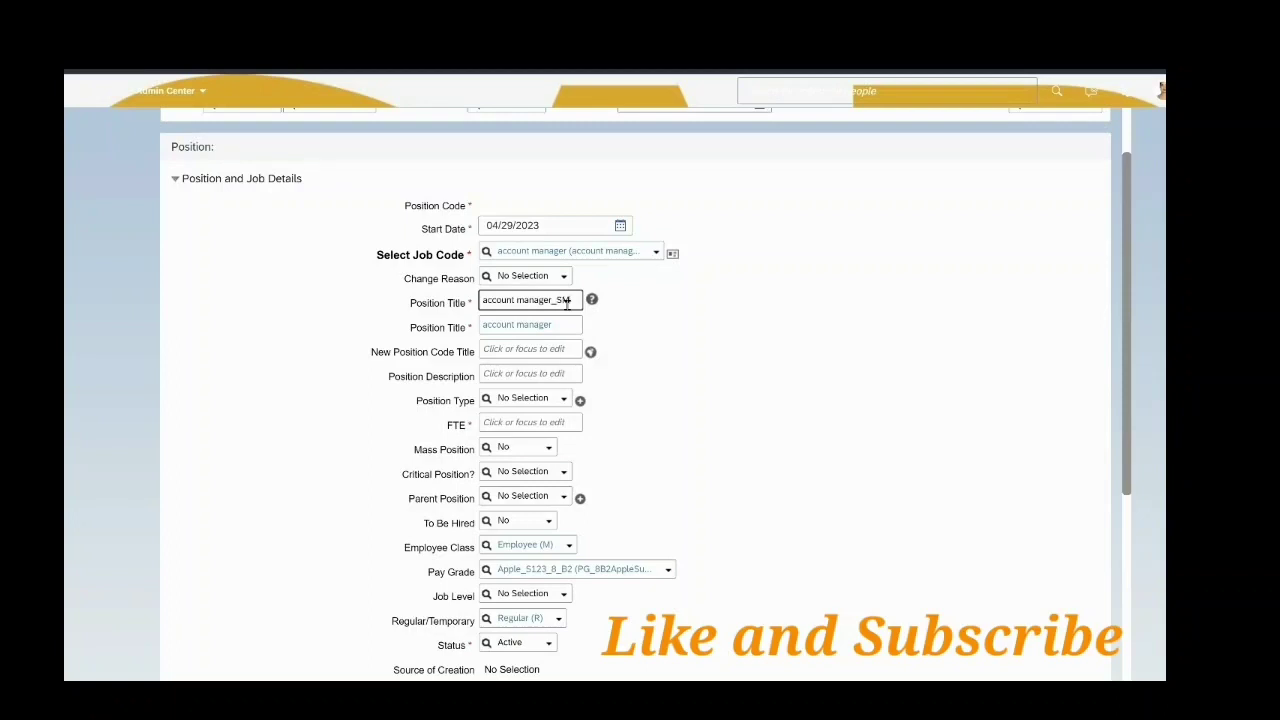
key("Tab")
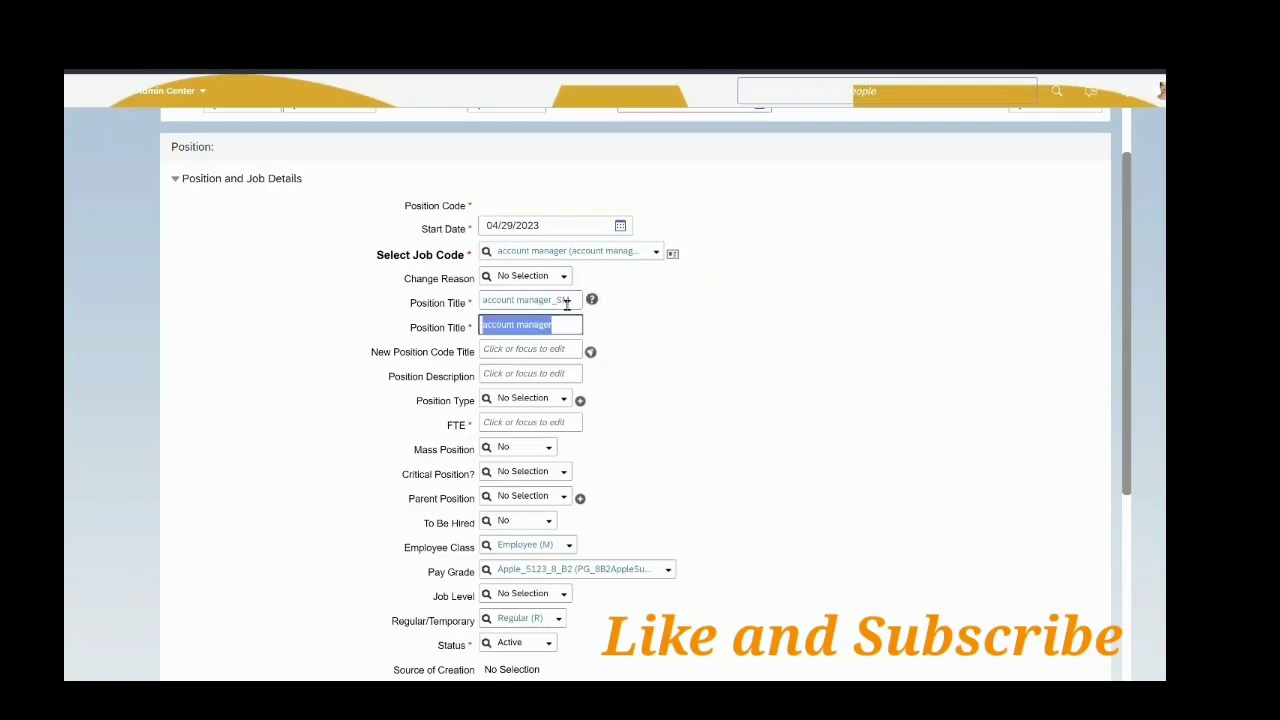
key("End")
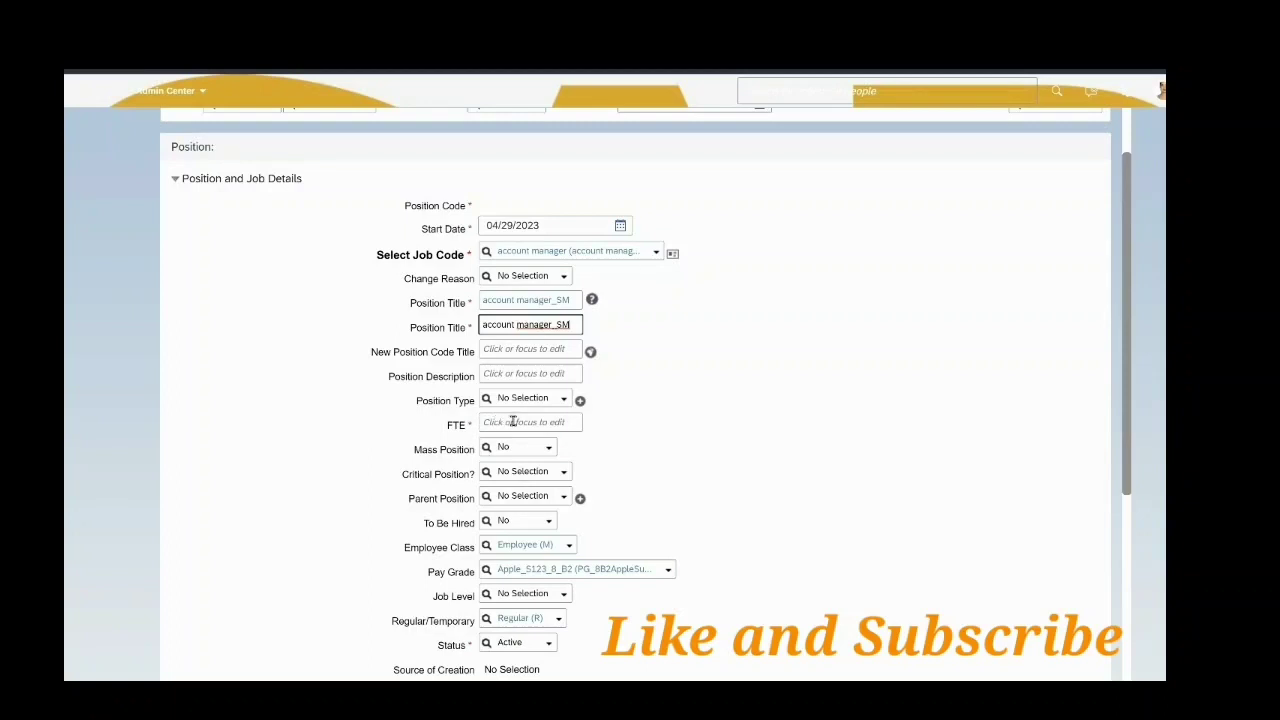
left_click(512, 422)
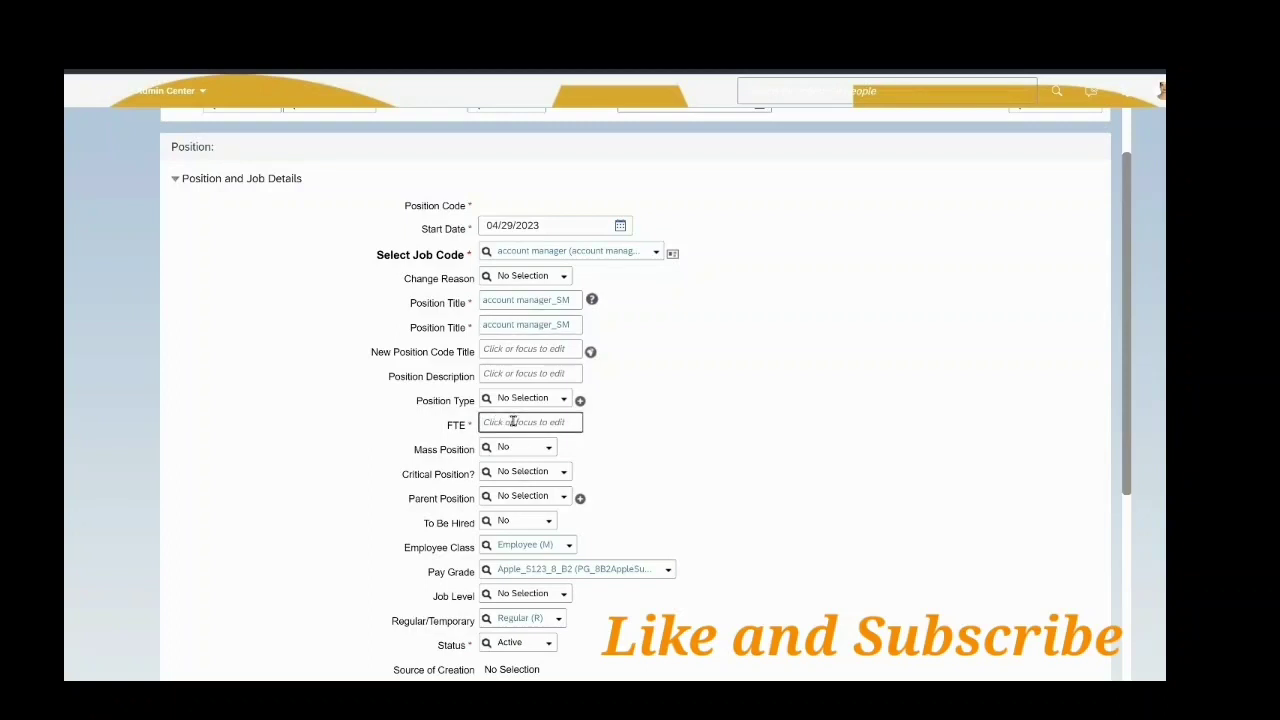
type("1")
- Search 'AC' in Parent Position and pick 0011 (0011) as the parent
scroll(823, 417, "down", 3)
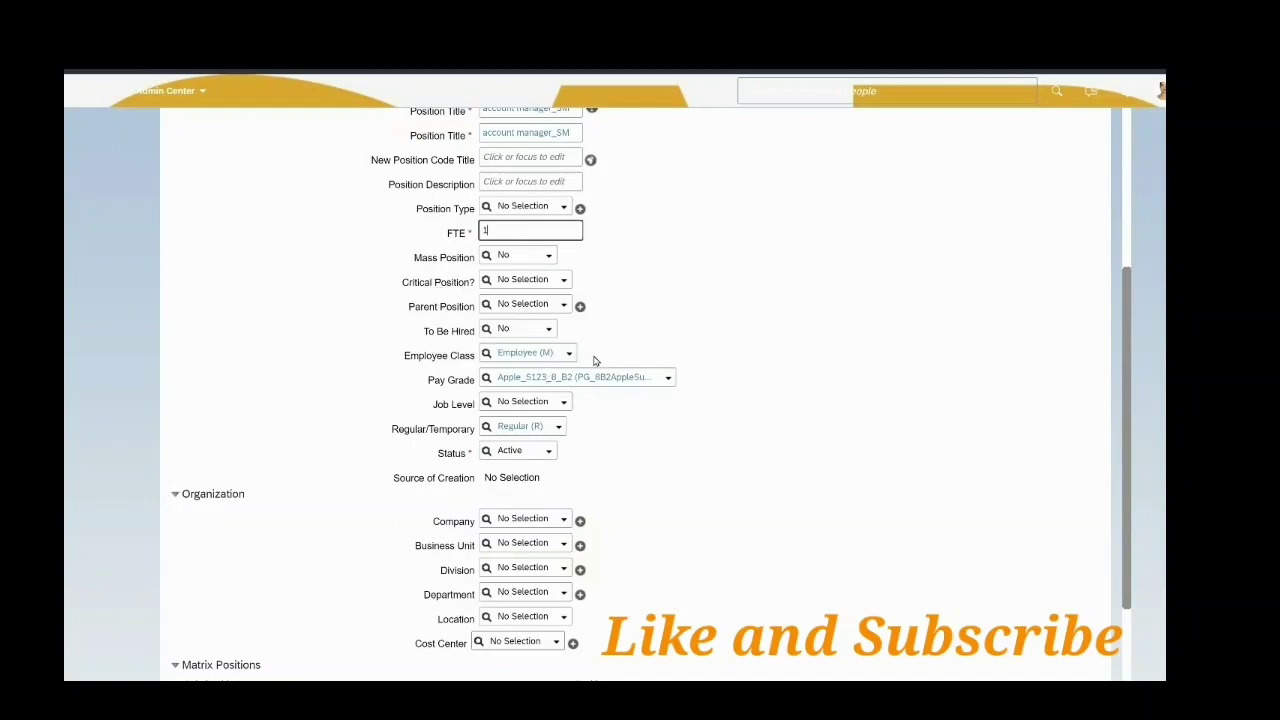
left_click(564, 306)
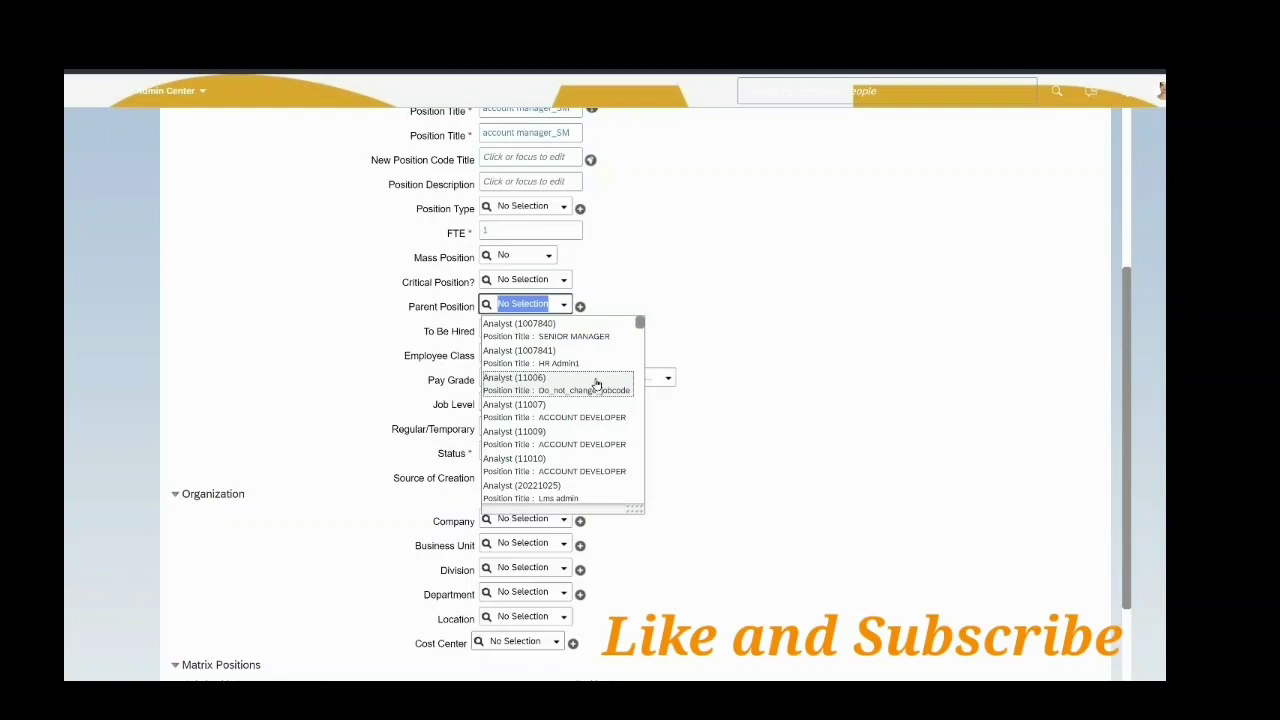
type("ACCOUNT")
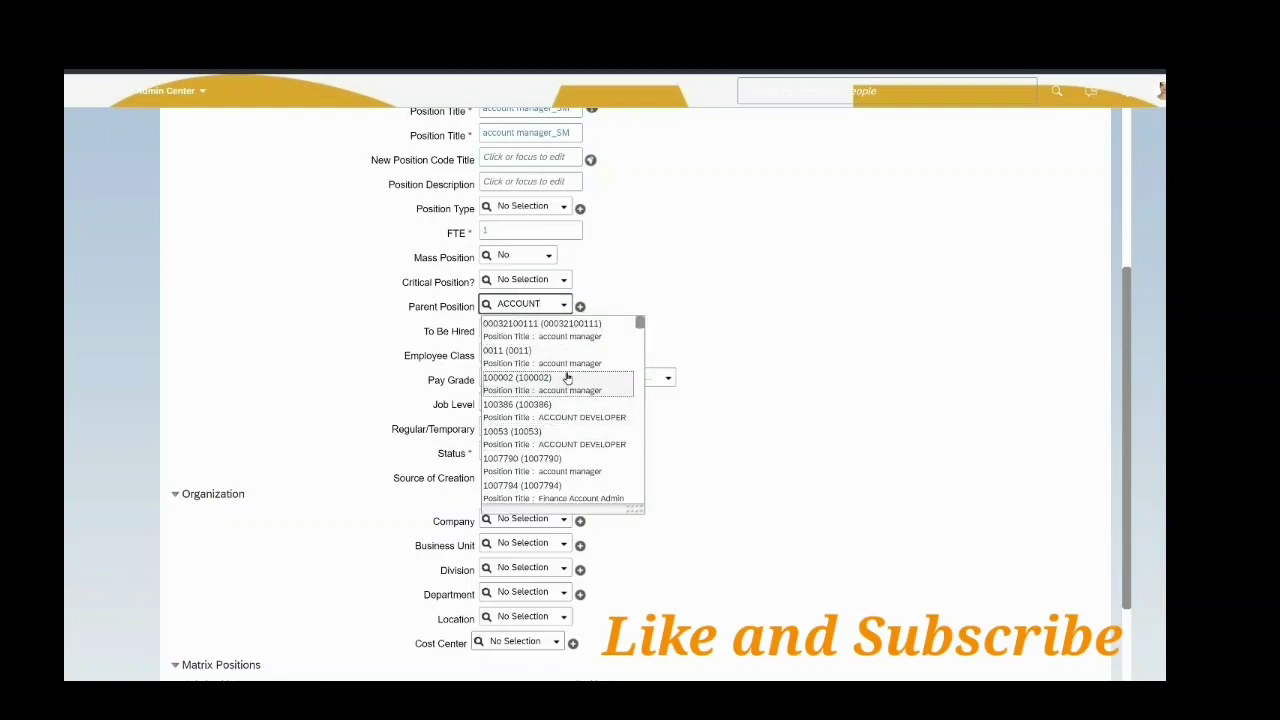
left_click(569, 363)
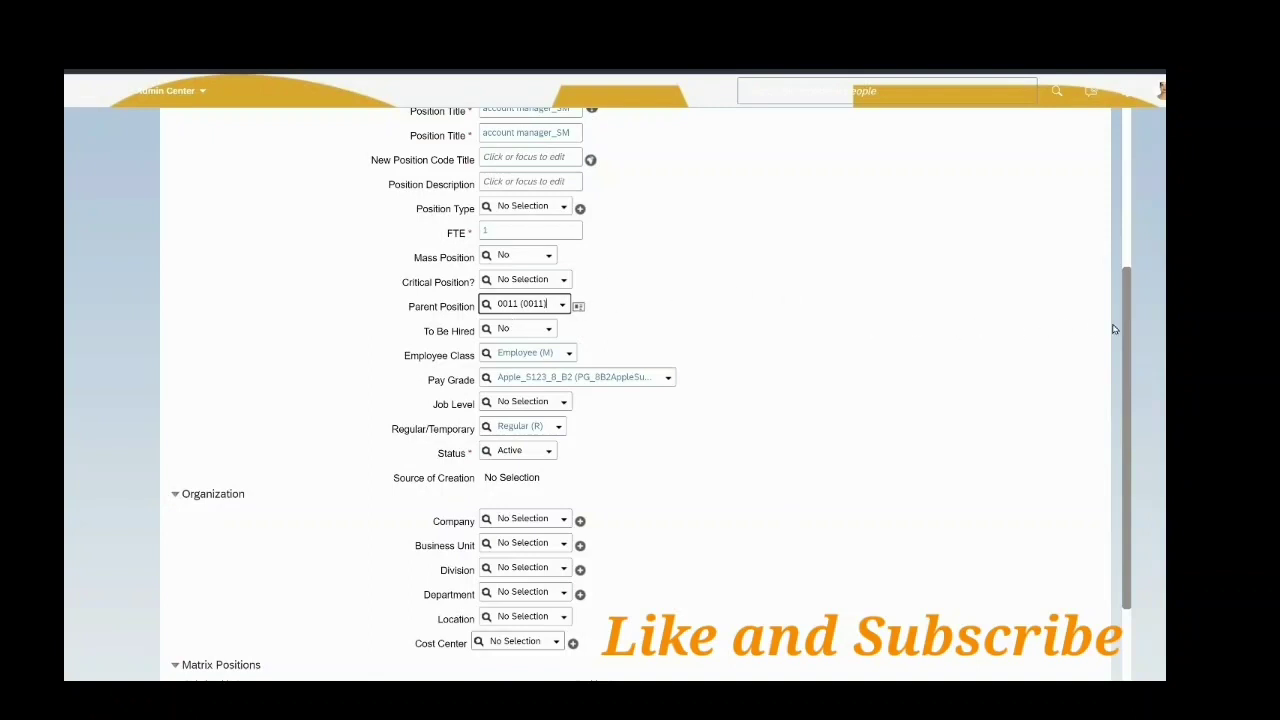
left_click_drag(1124, 326, 1115, 376)
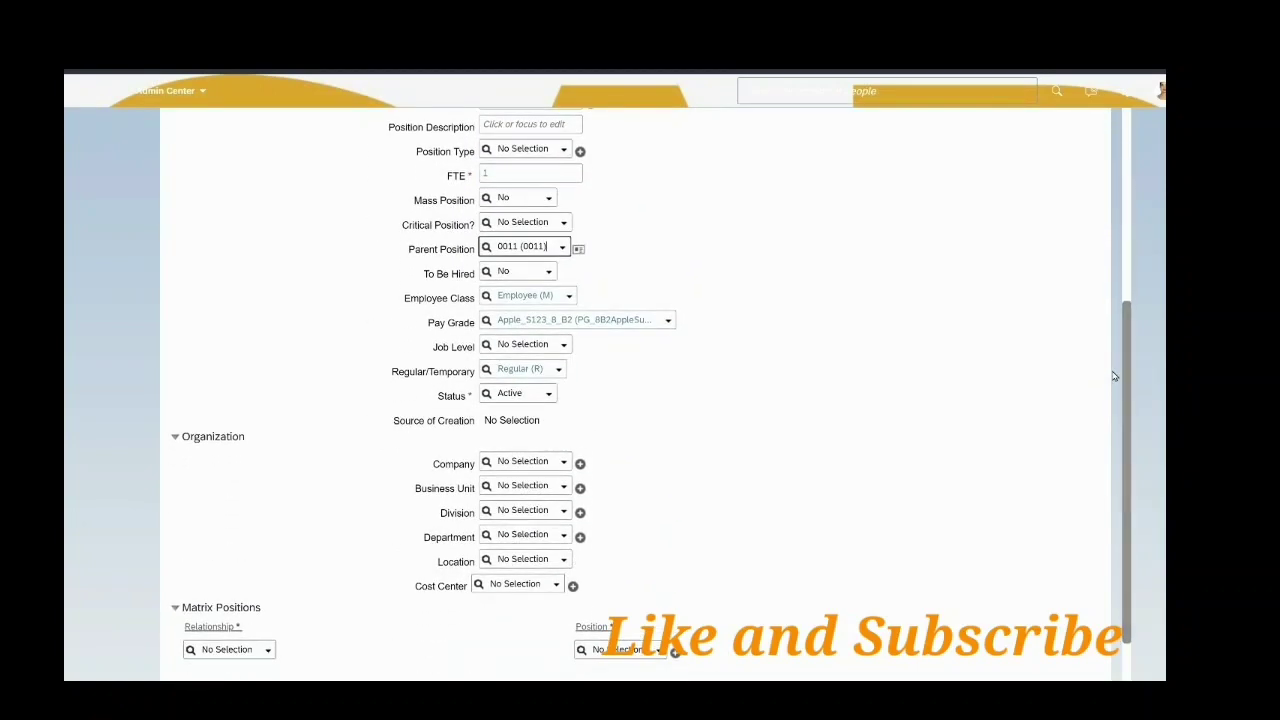
- Set To Be Hired to Yes and keep Status Active, leaving Company unchosen
left_click(549, 276)
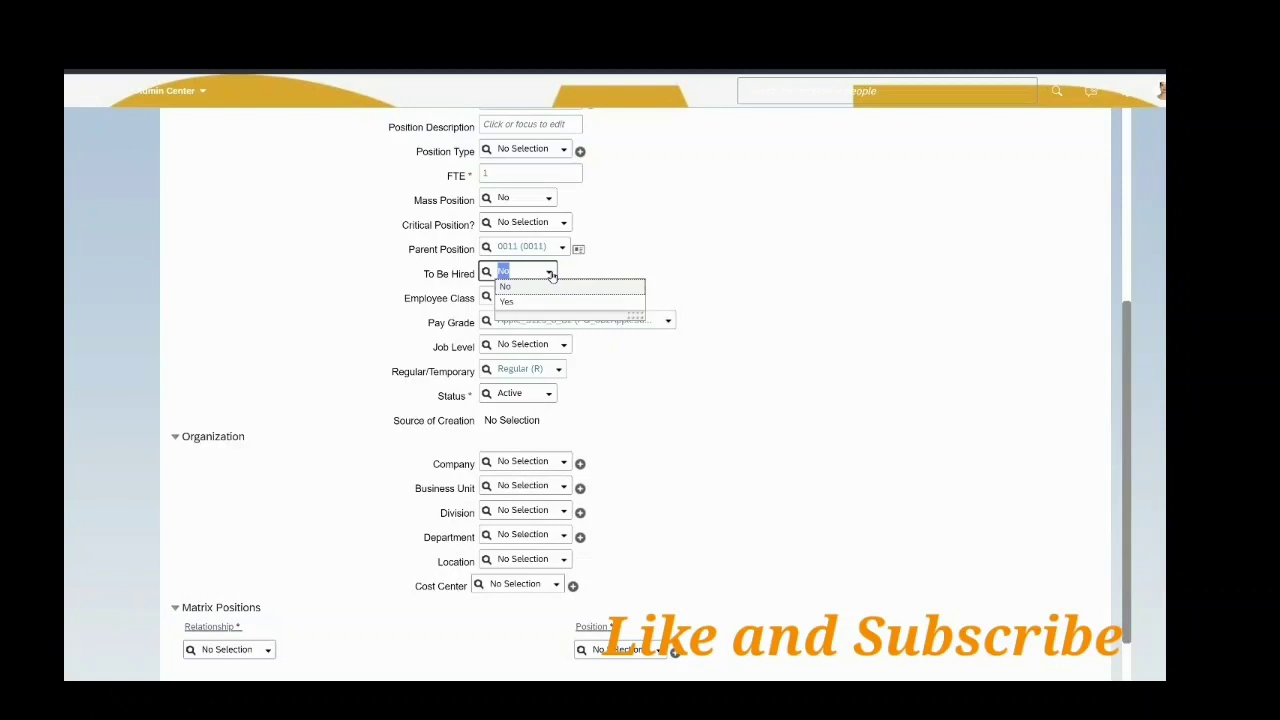
left_click(528, 303)
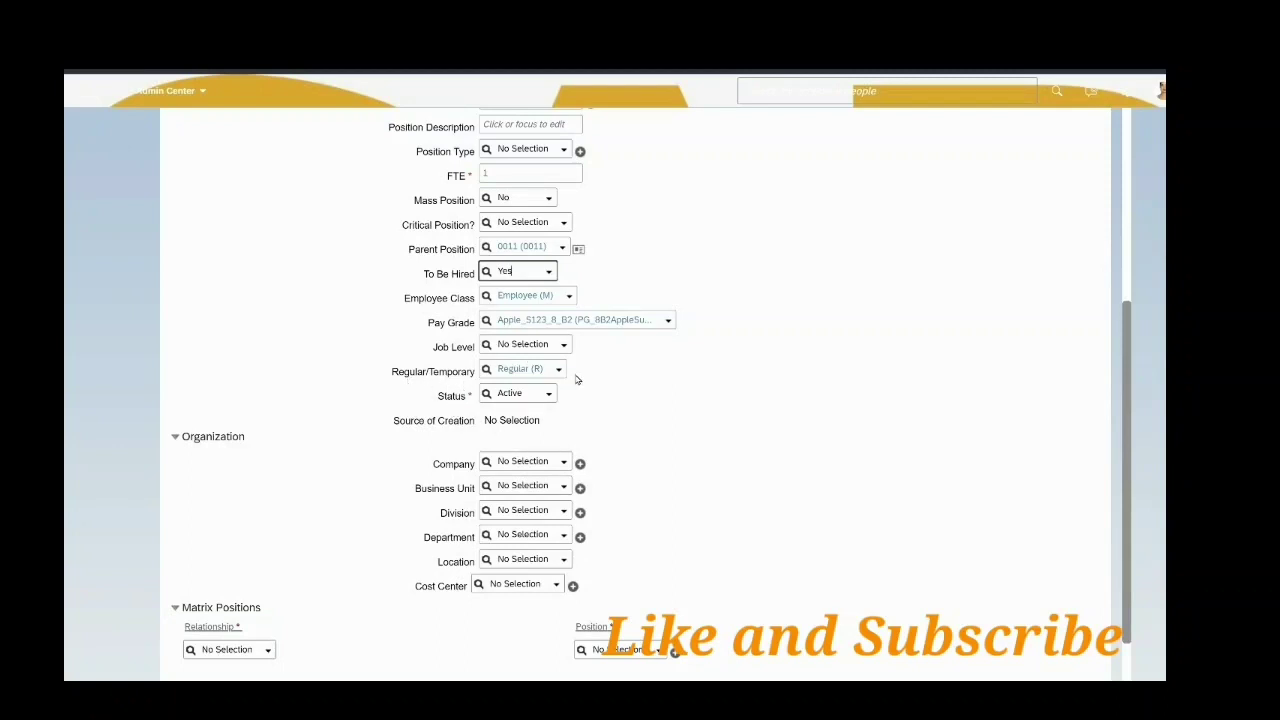
left_click(676, 374)
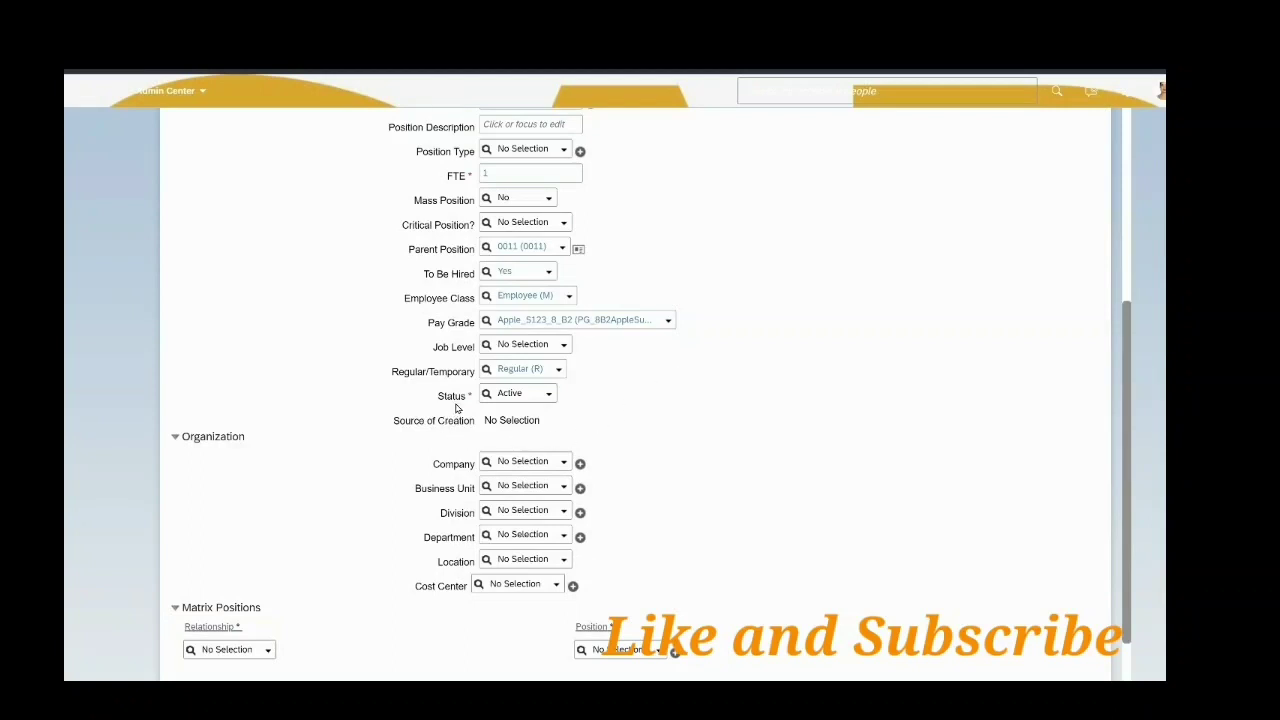
left_click(549, 393)
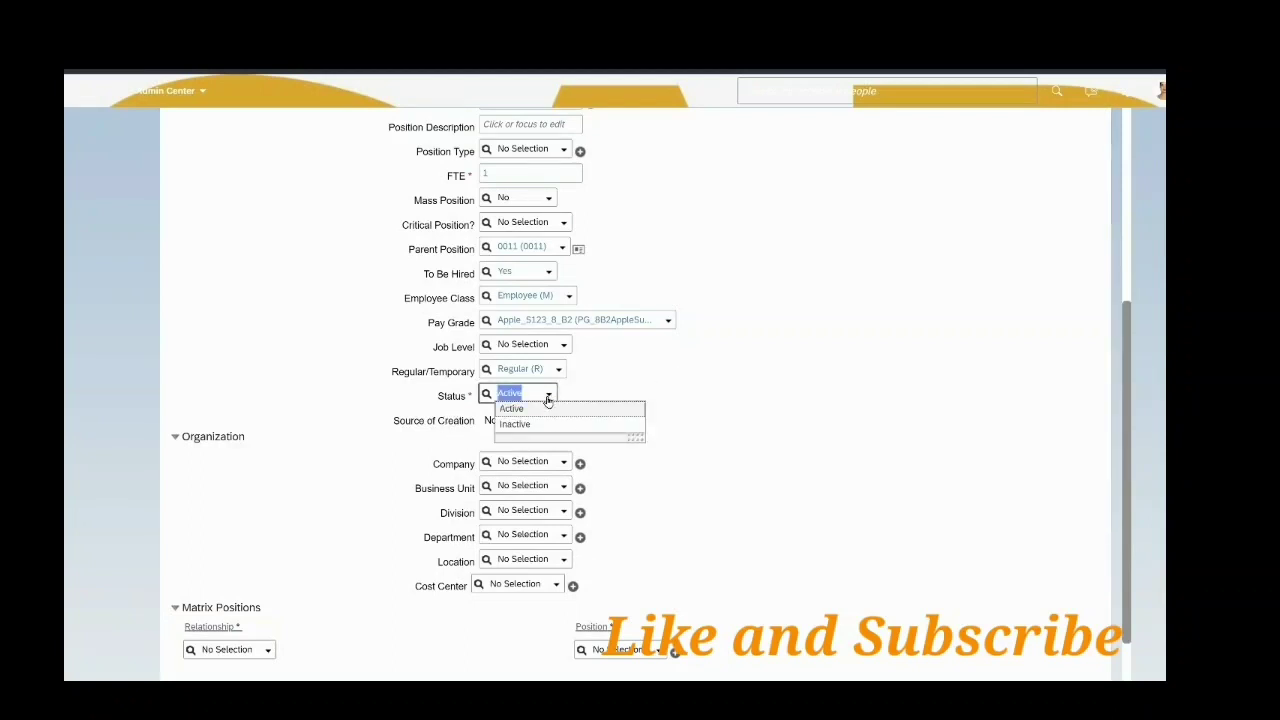
left_click(540, 410)
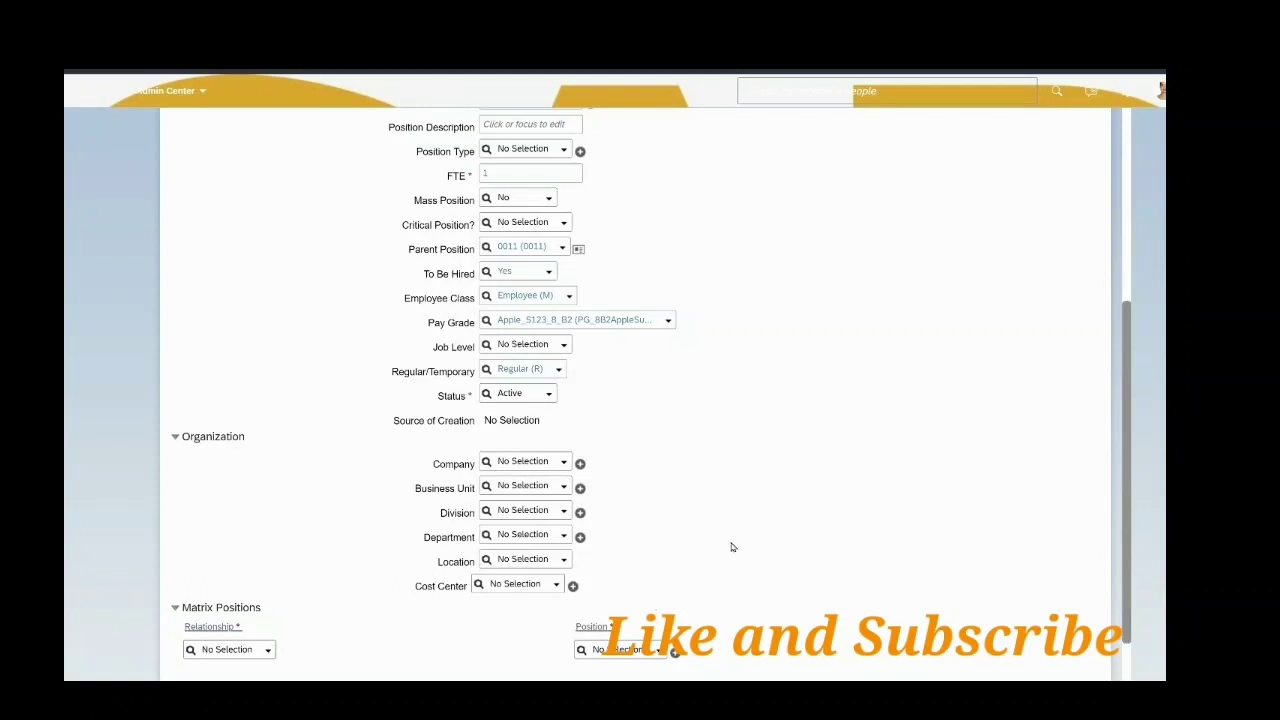
scroll(731, 547, "down", 1)
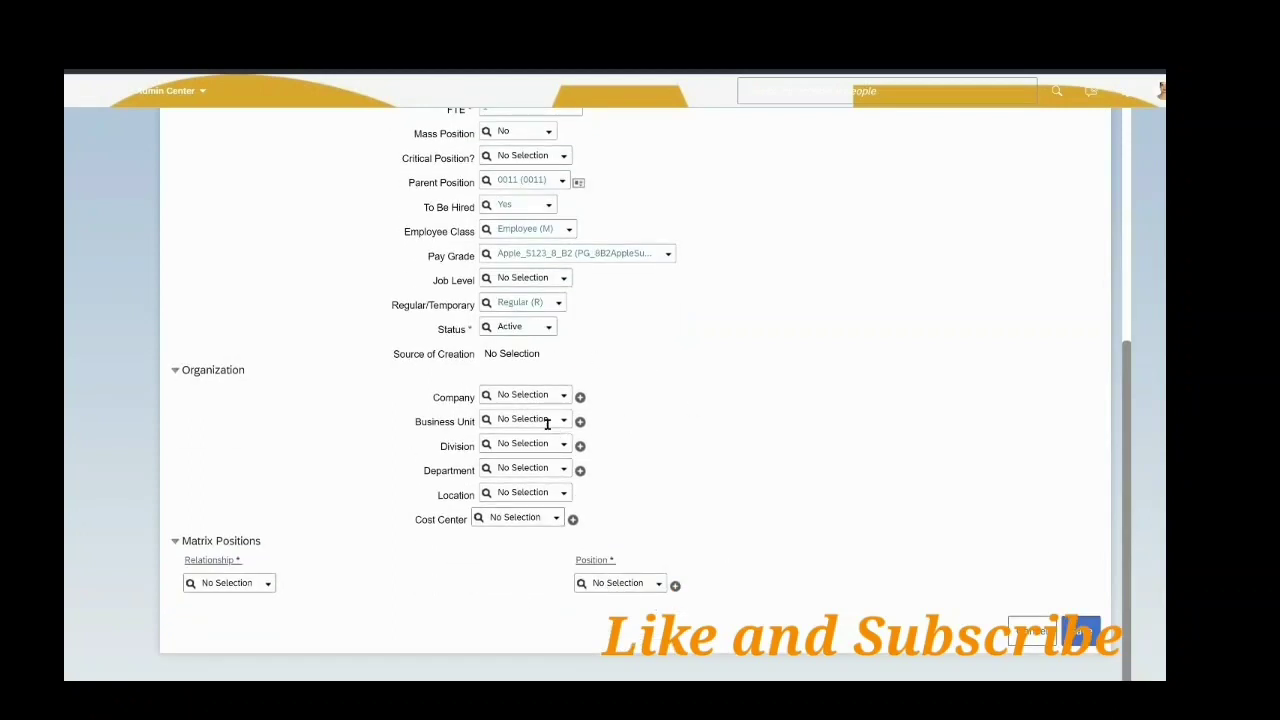
left_click(565, 397)
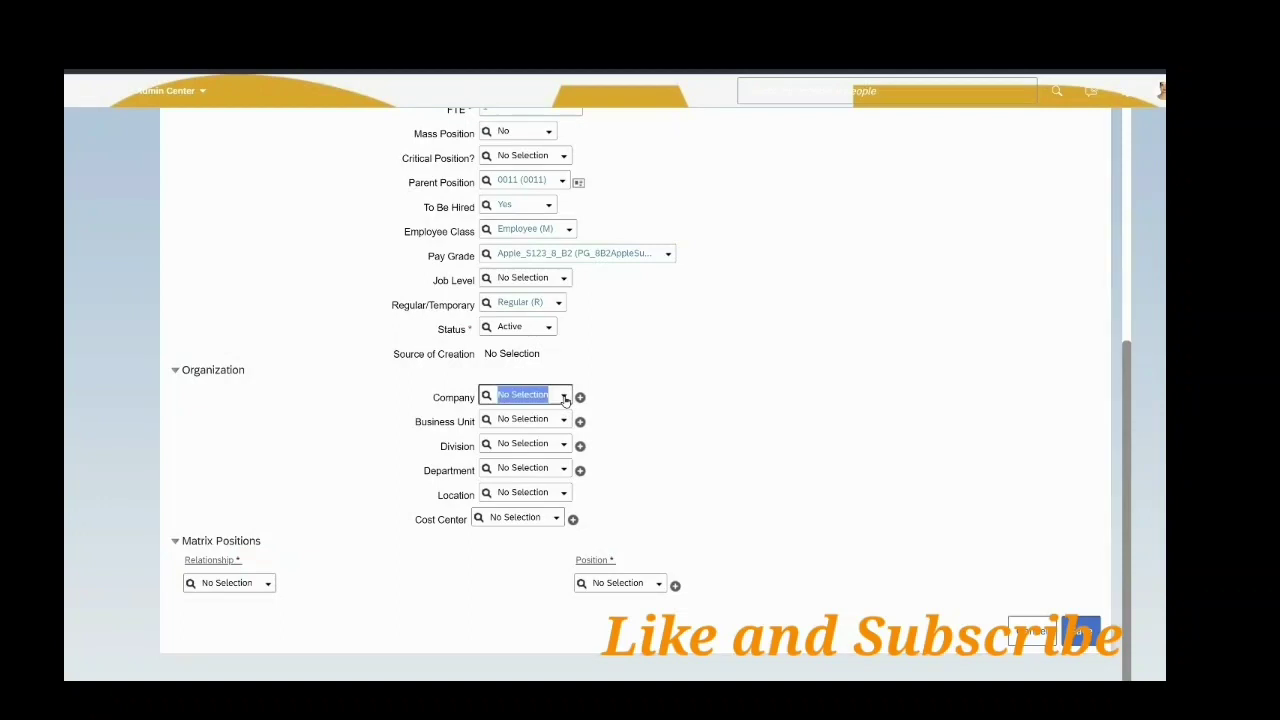
left_click(741, 390)
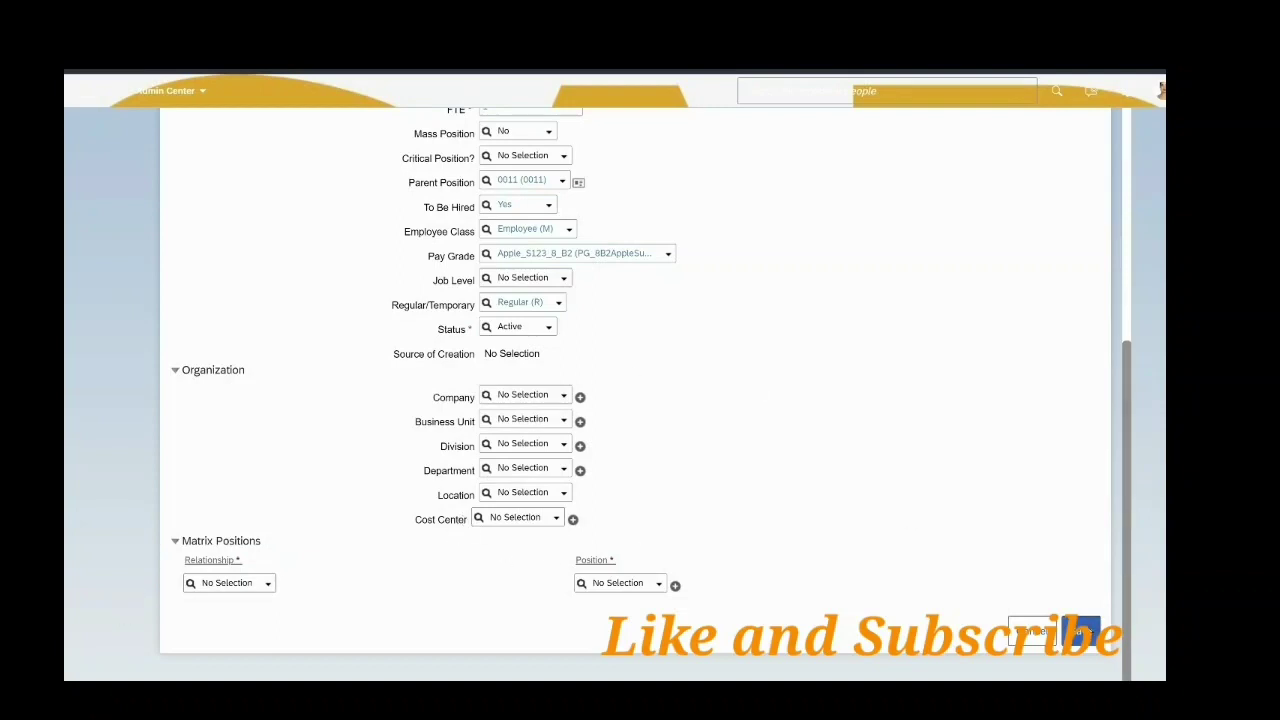
- Save the new position form to bring up the po_3001225 confirmation
left_click(1082, 631)
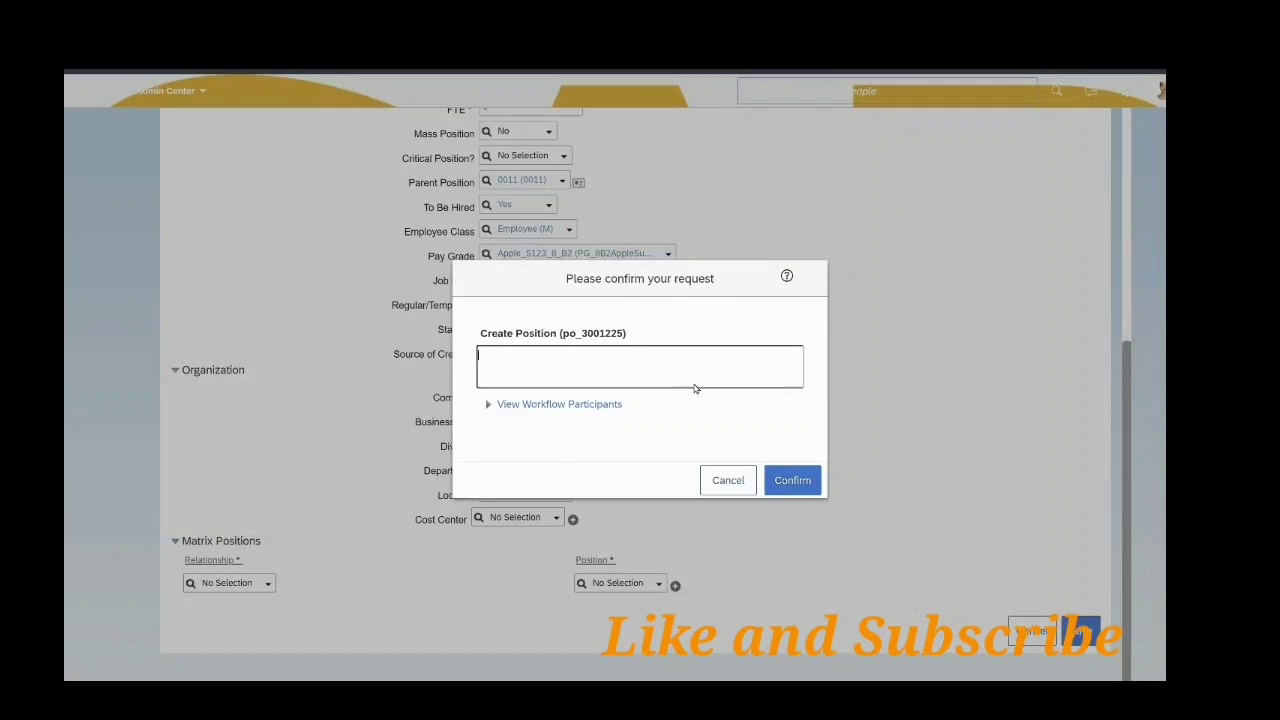
- Confirm the Create Position request in the confirmation dialog
left_click(791, 486)
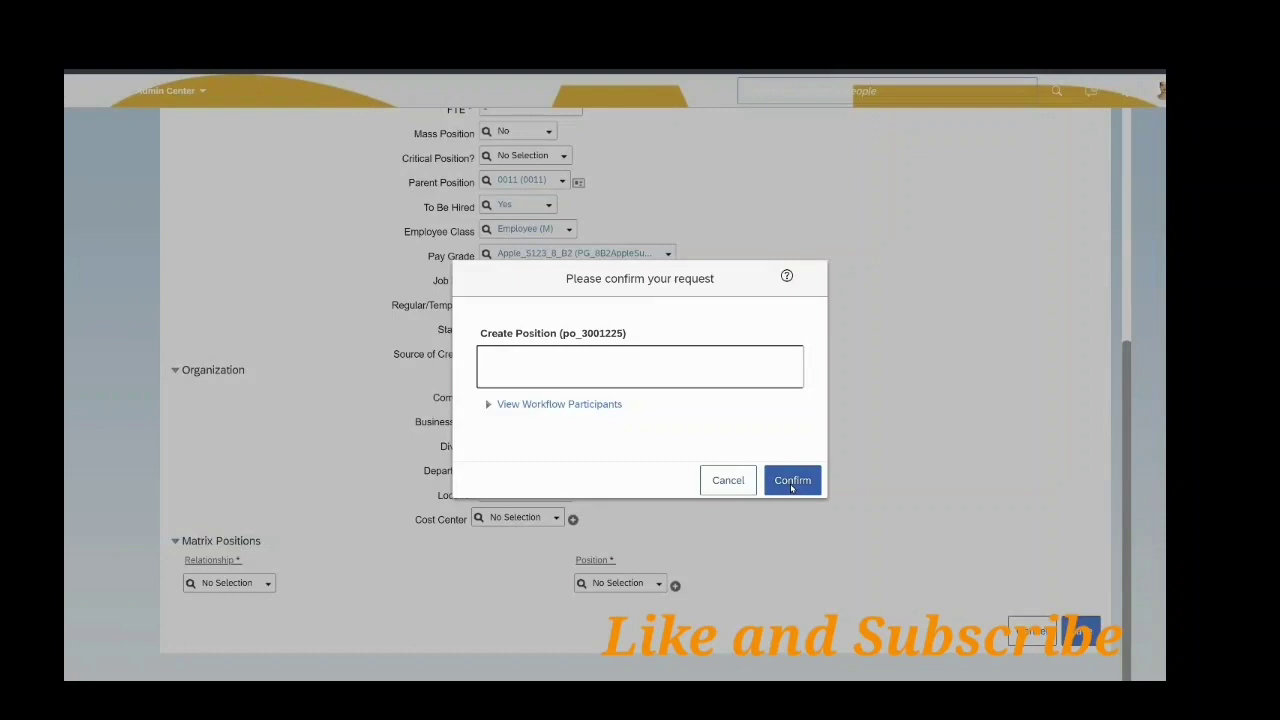
left_click(792, 479)
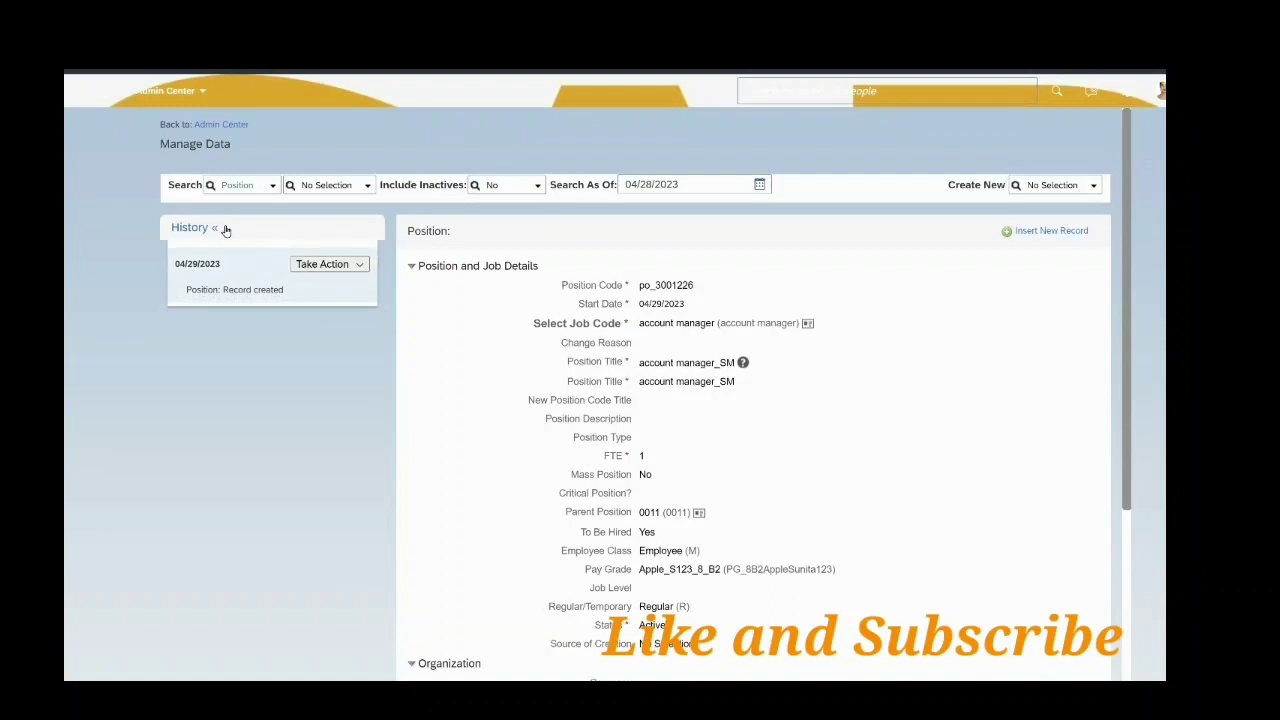
left_click(360, 265)
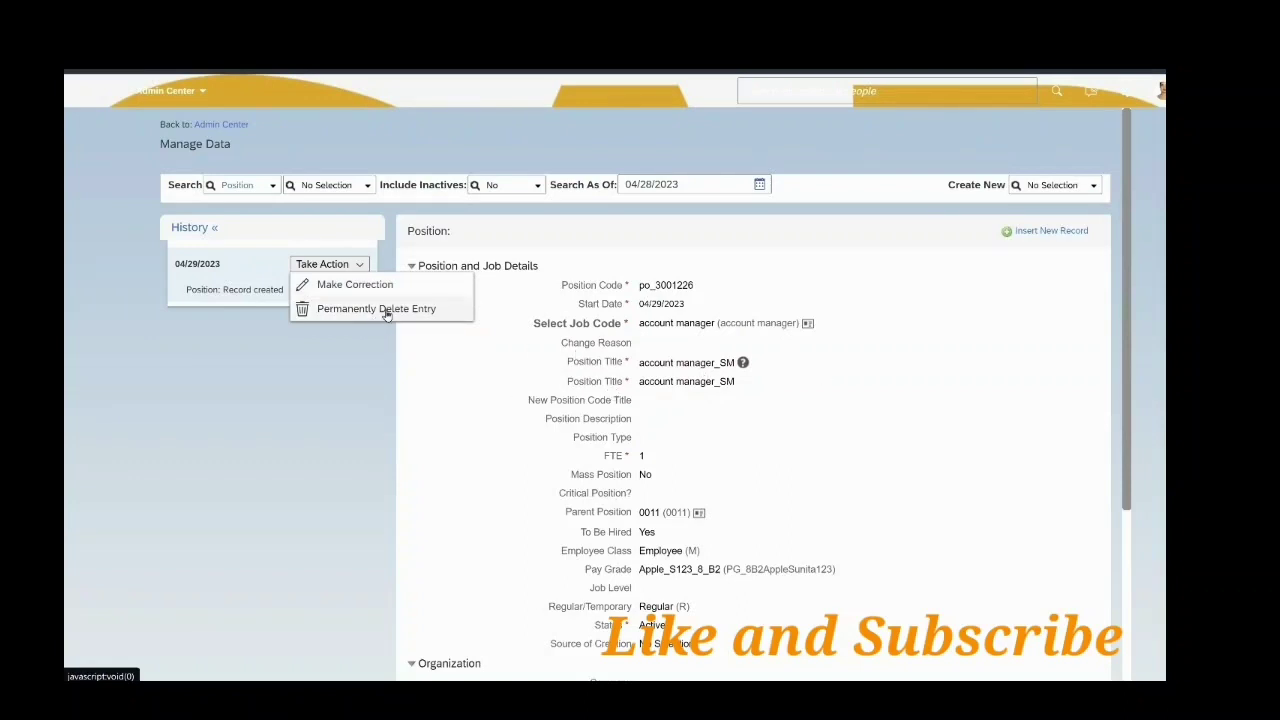
left_click(1033, 457)
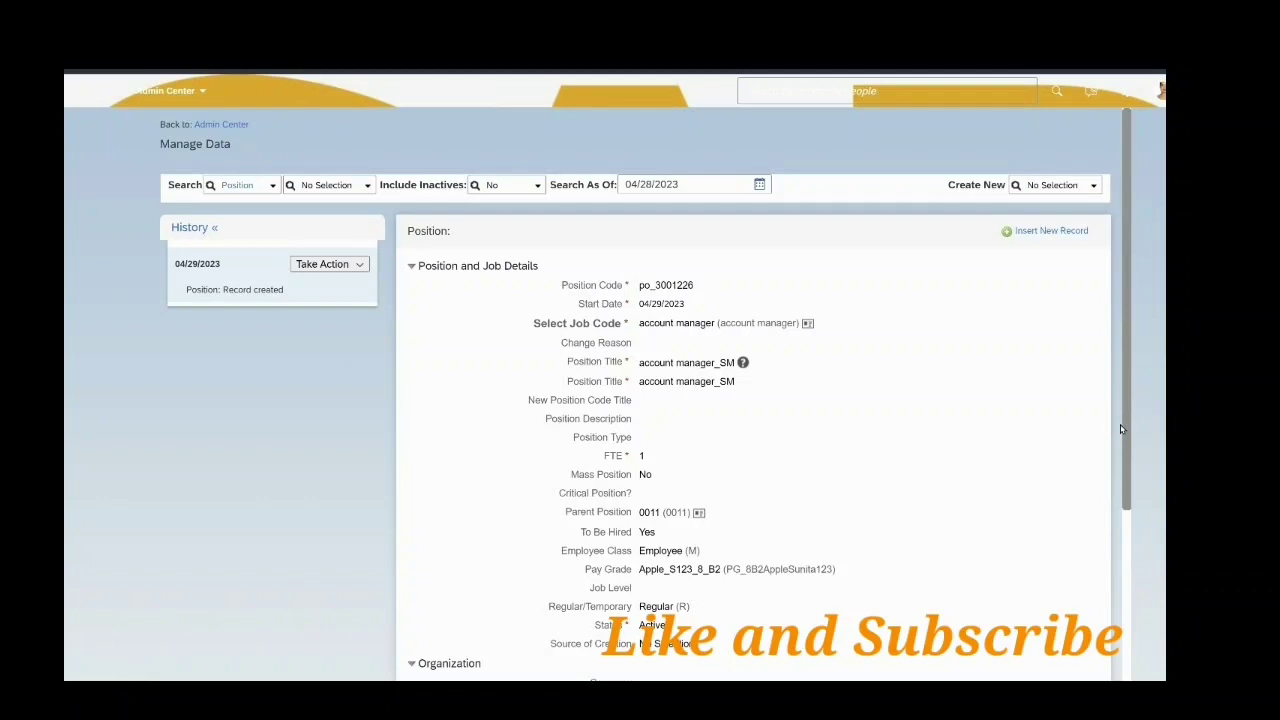
left_click_drag(1127, 414, 1118, 607)
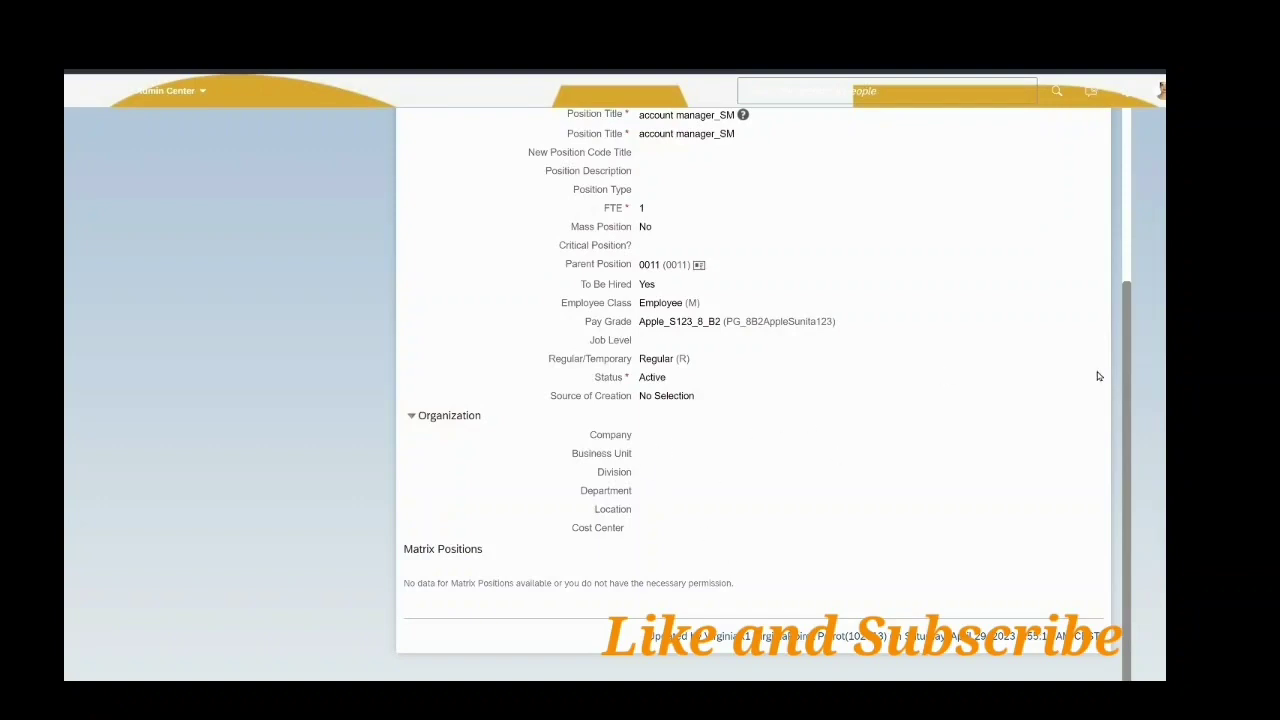
left_click_drag(1131, 393, 1117, 209)
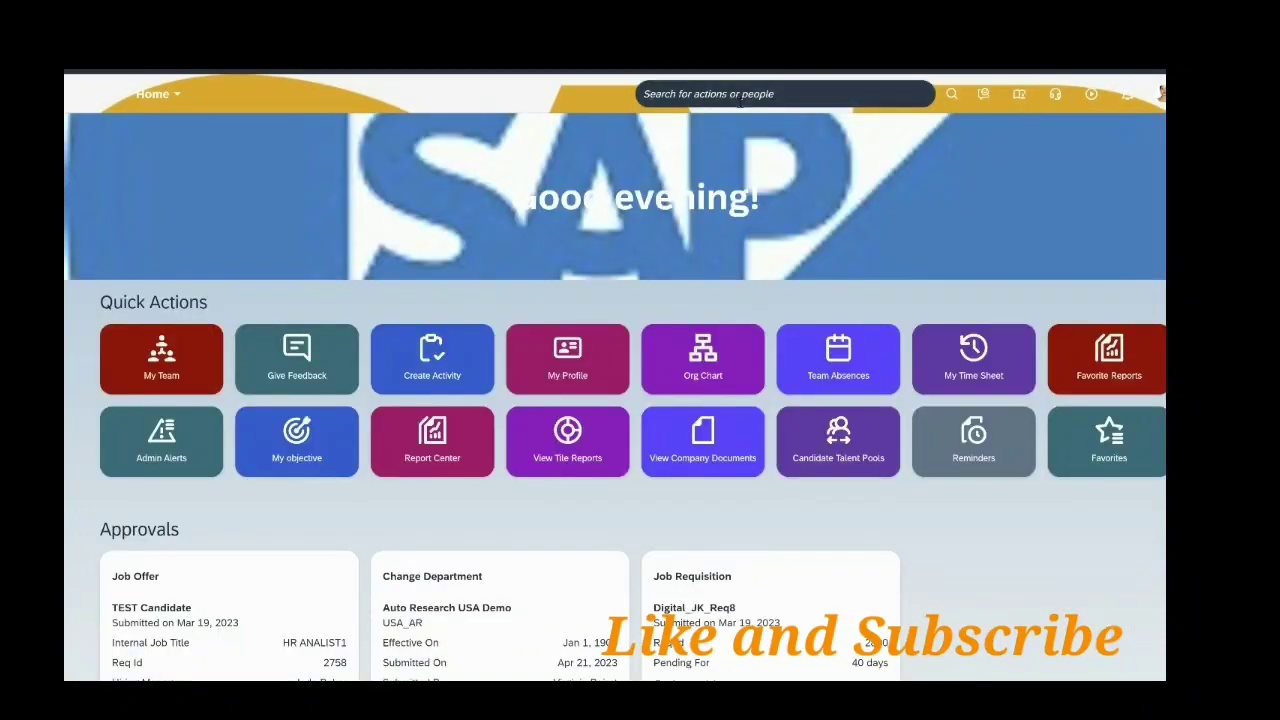
- Enter 'MANAGE POSITIONS' in the home page search bar
left_click(740, 96)
type("MANAGE ")
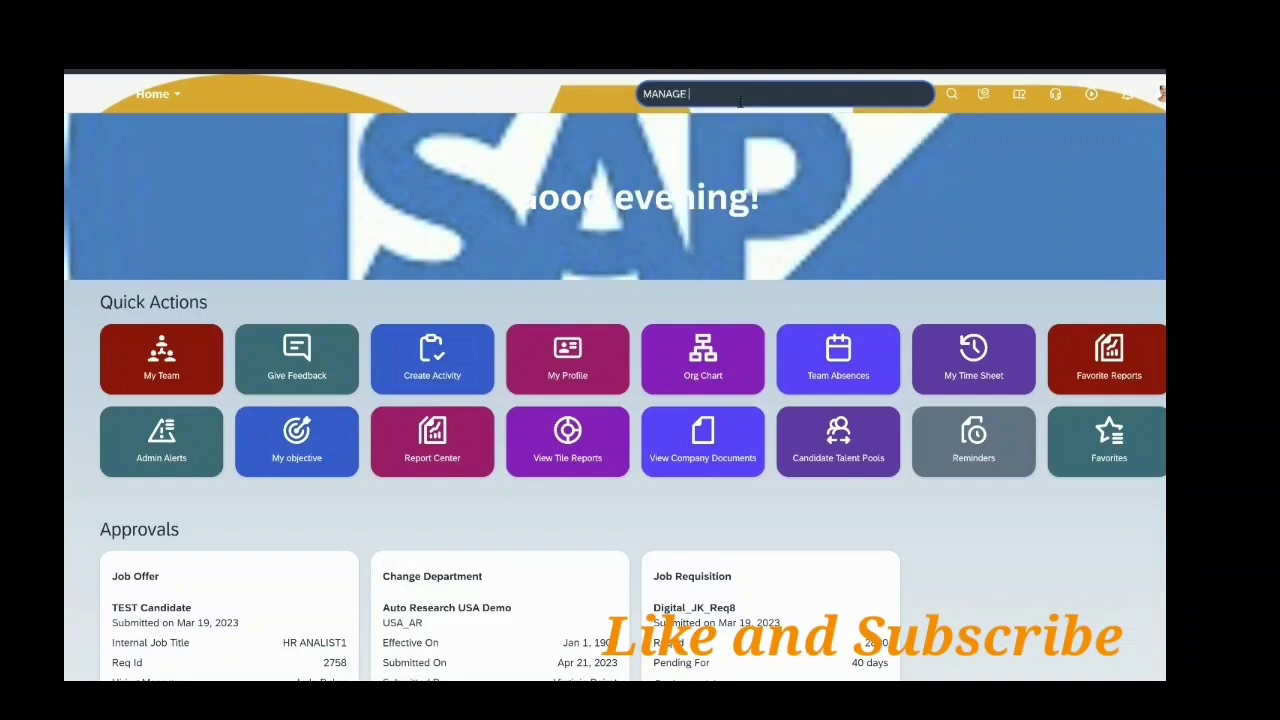
type("POSITIONS")
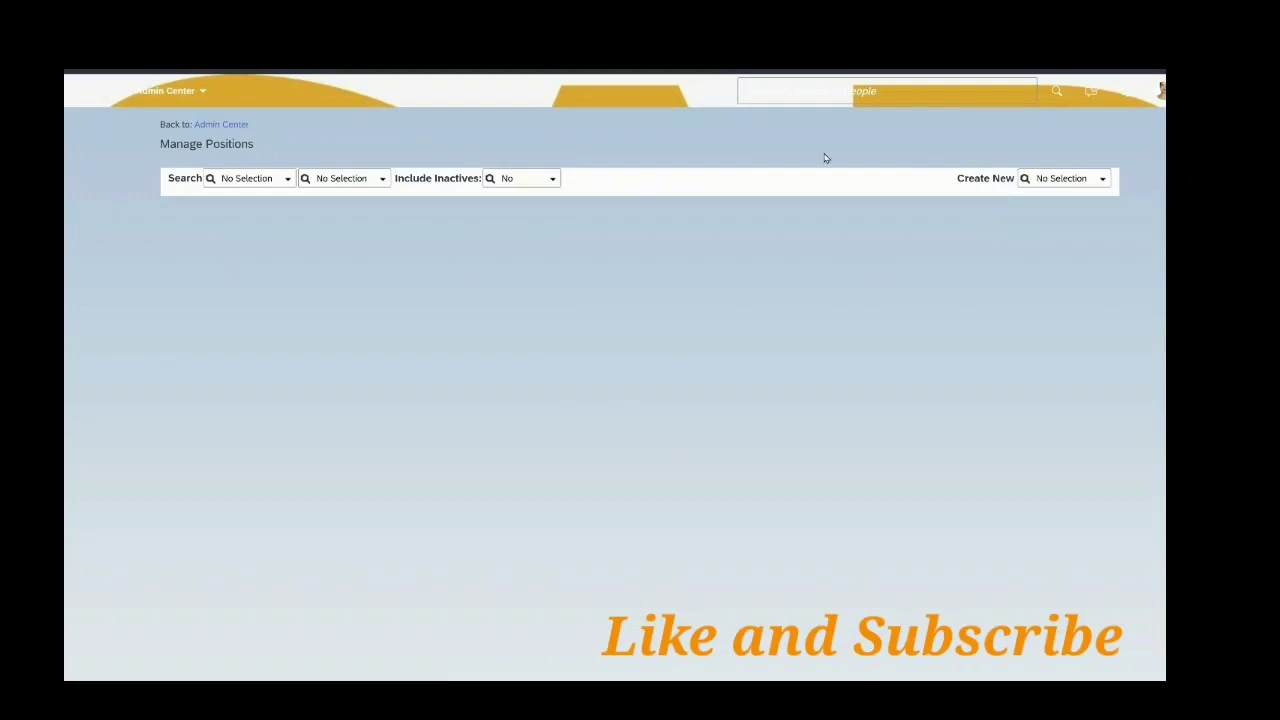
- Start a new Position from Create New in Manage Positions and scroll through the blank form
left_click(1104, 179)
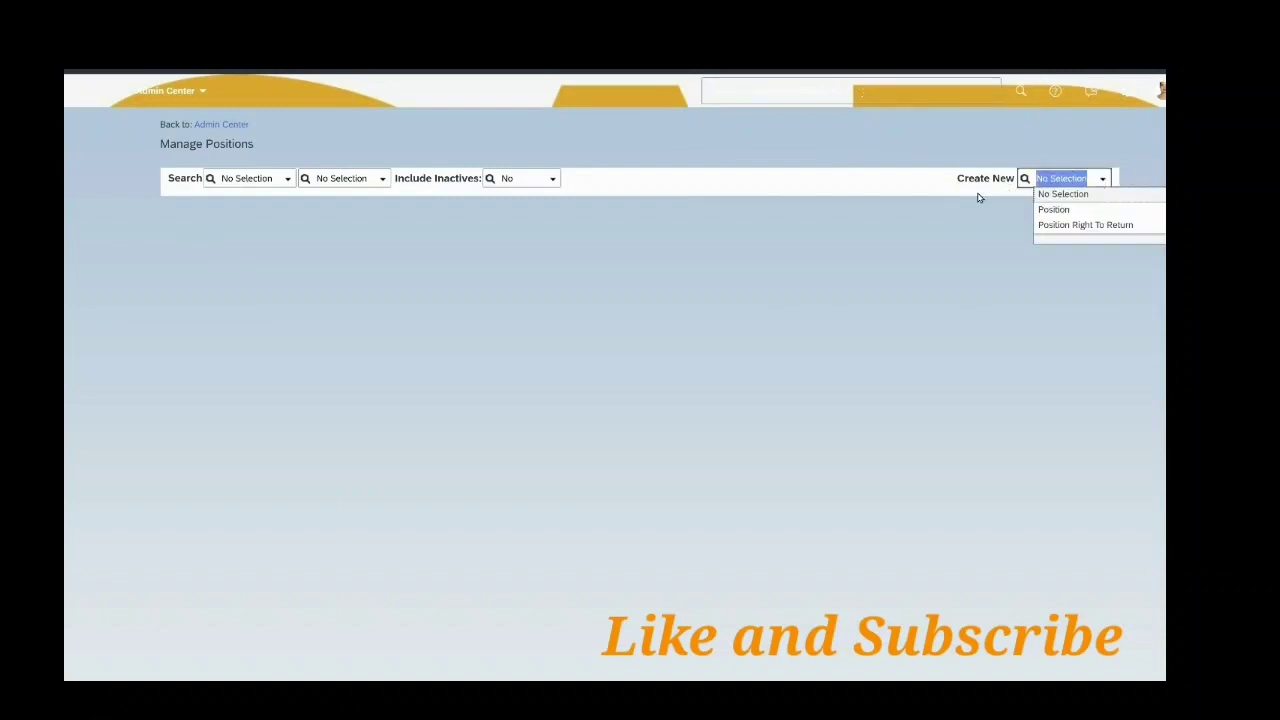
left_click(1050, 210)
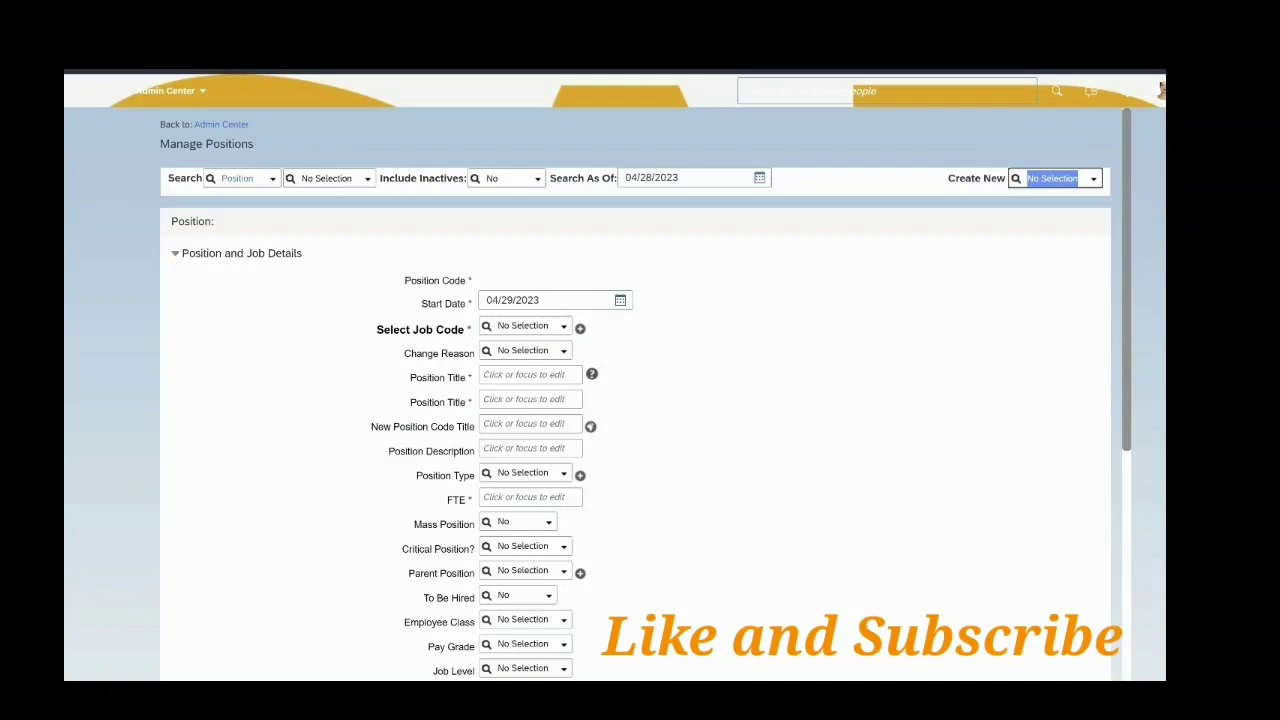
left_click_drag(1123, 303, 1124, 555)
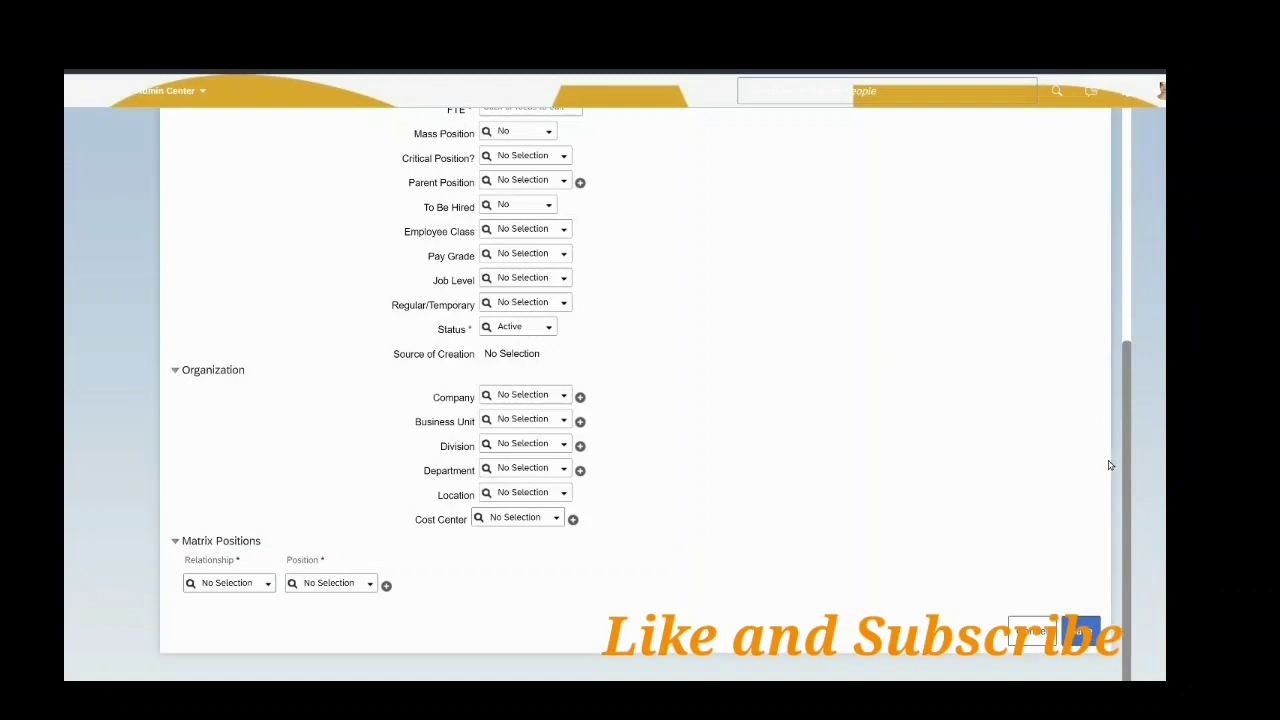
scroll(1122, 390, "up", 1)
scroll(1122, 390, "up", 5)
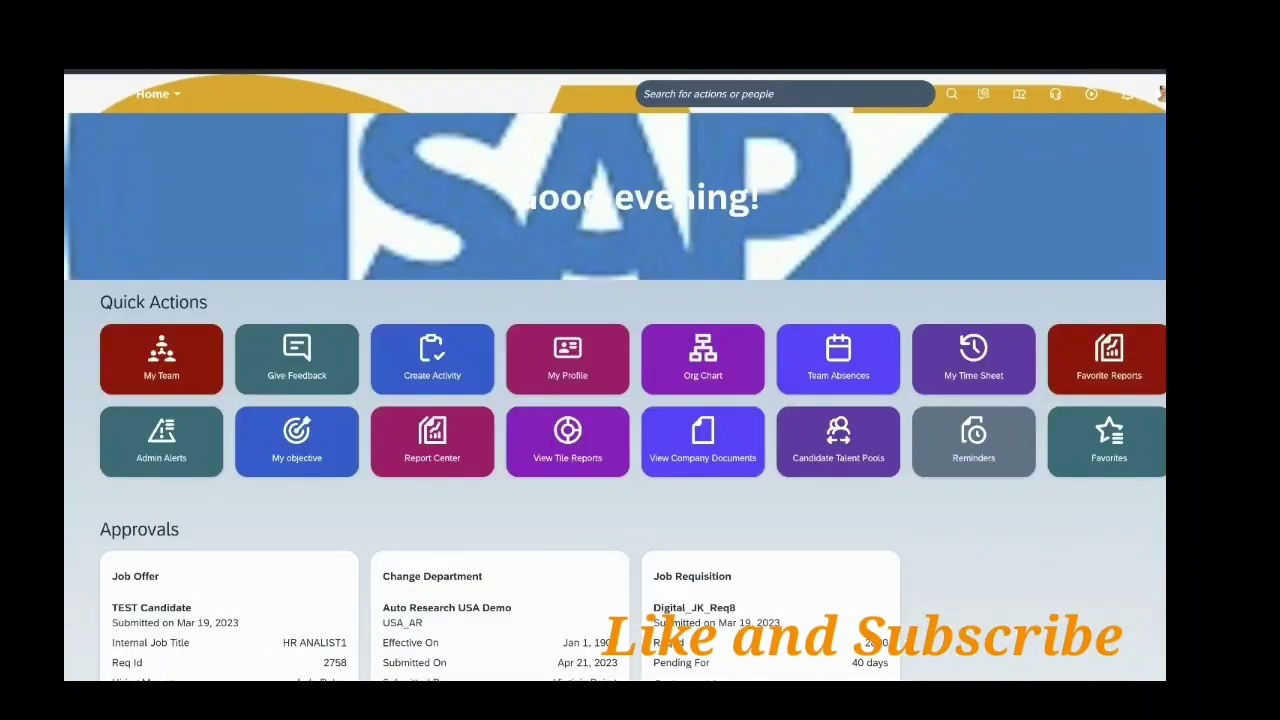
- Search 'ORG CHART' and open View Org Chart
left_click(730, 93)
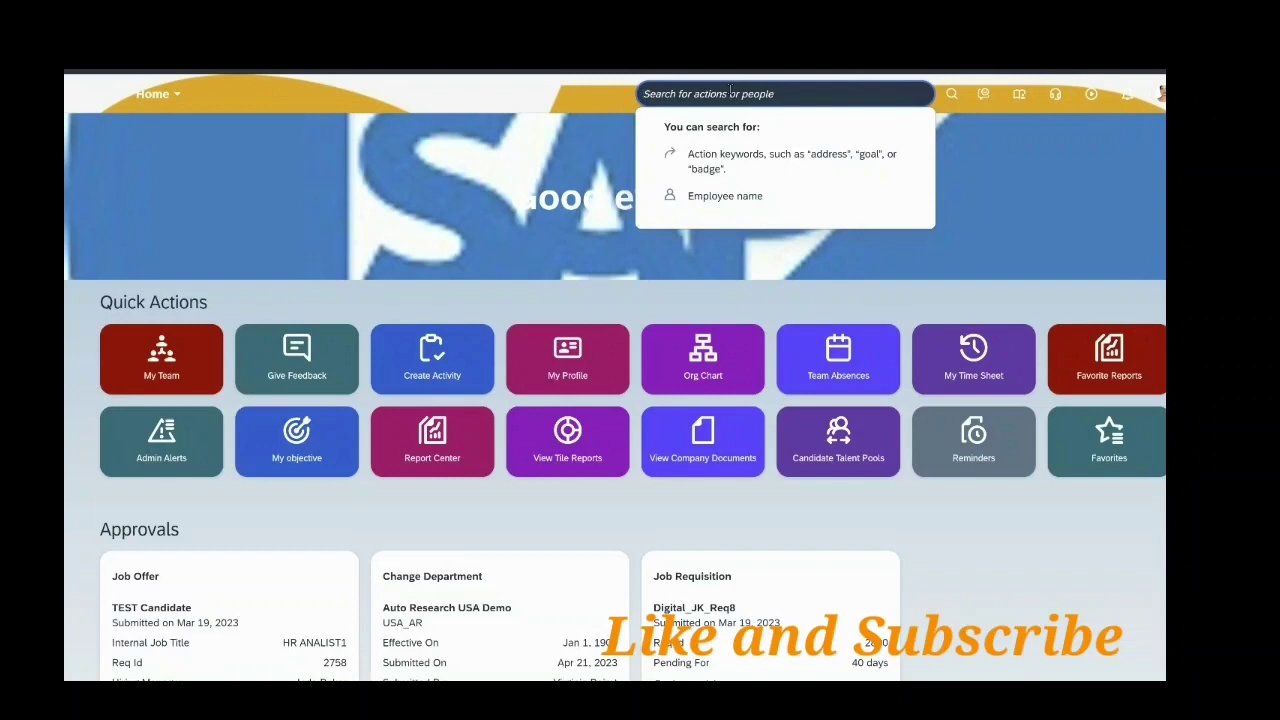
type("ORG CHART")
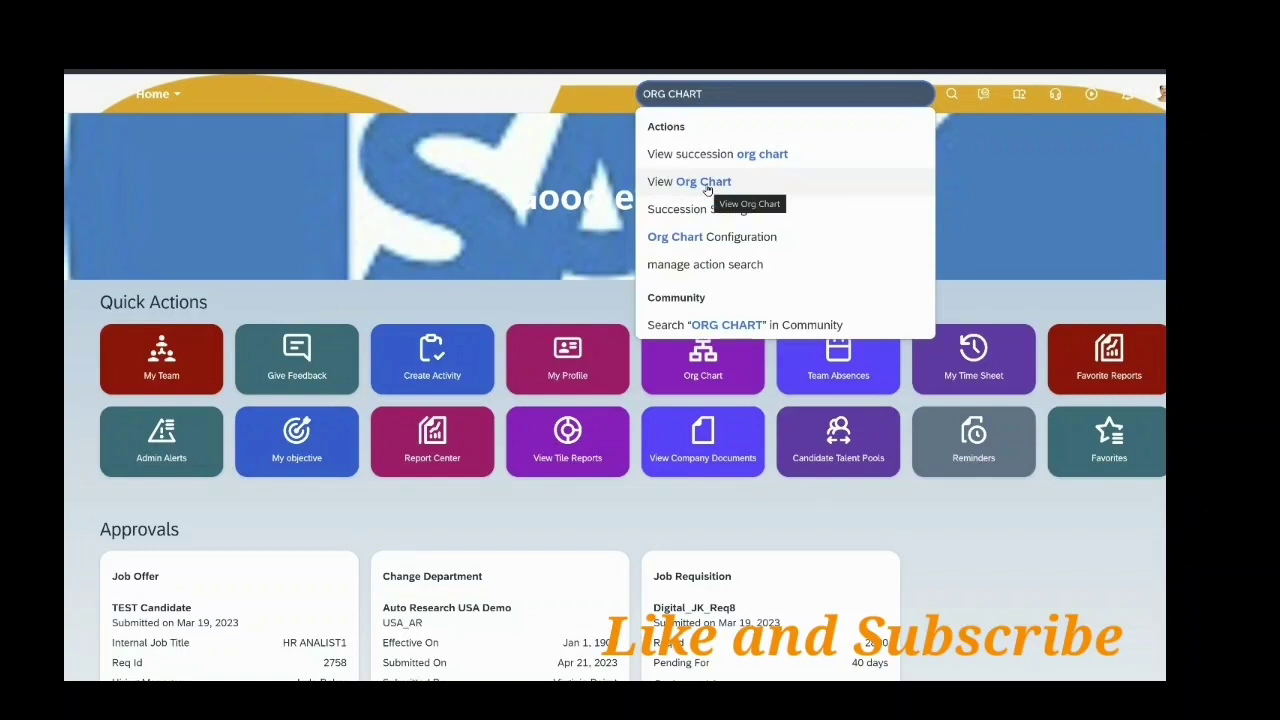
left_click(707, 186)
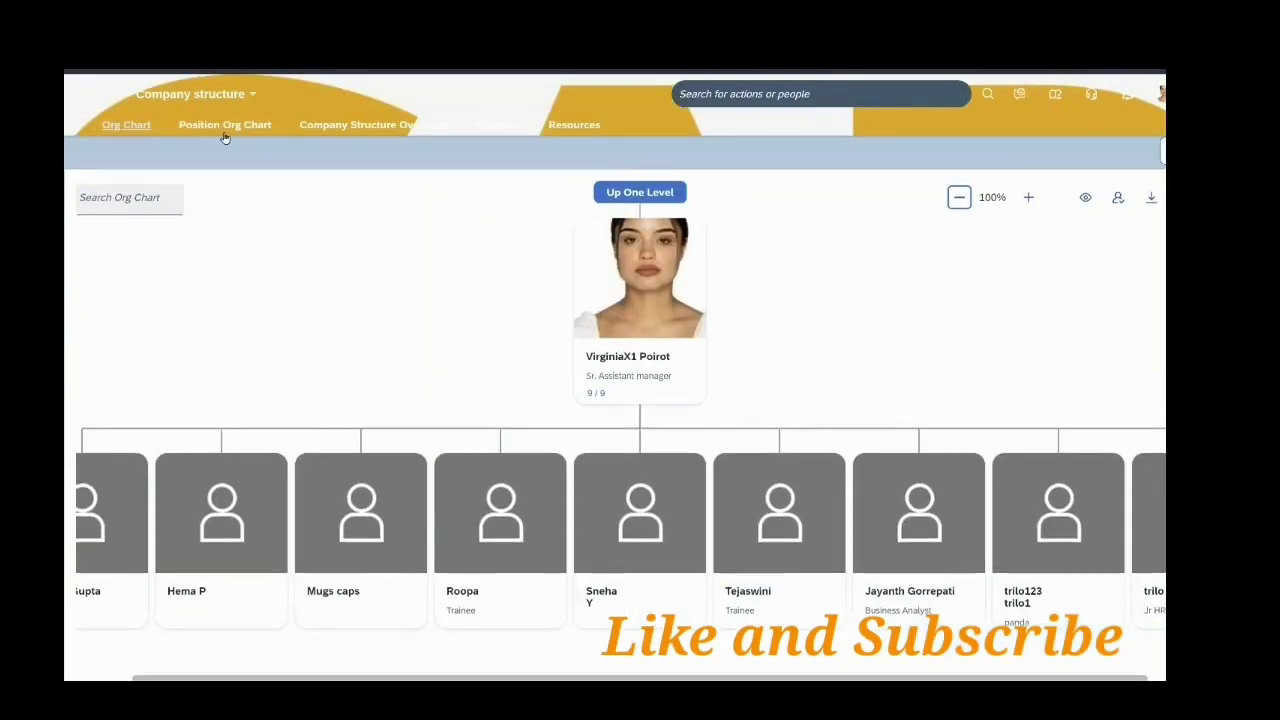
- Switch to the Position Org Chart and show details for APK CEO position 10143
left_click(228, 126)
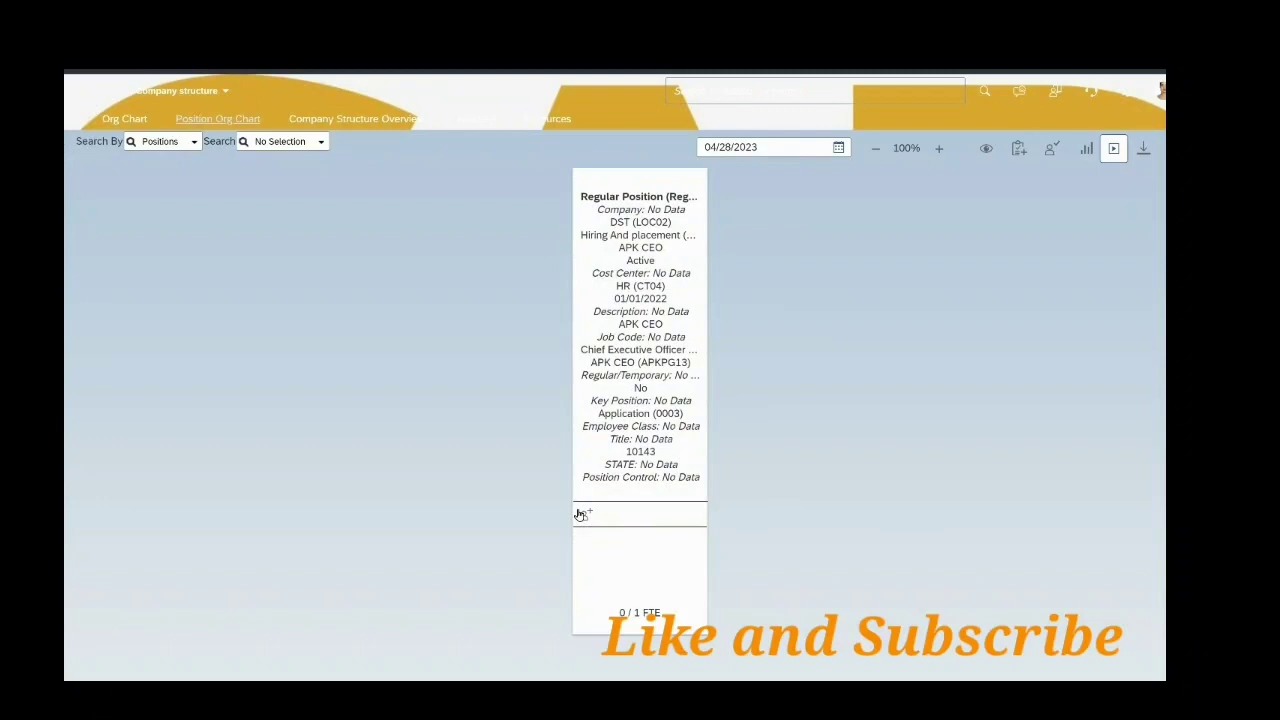
left_click(661, 205)
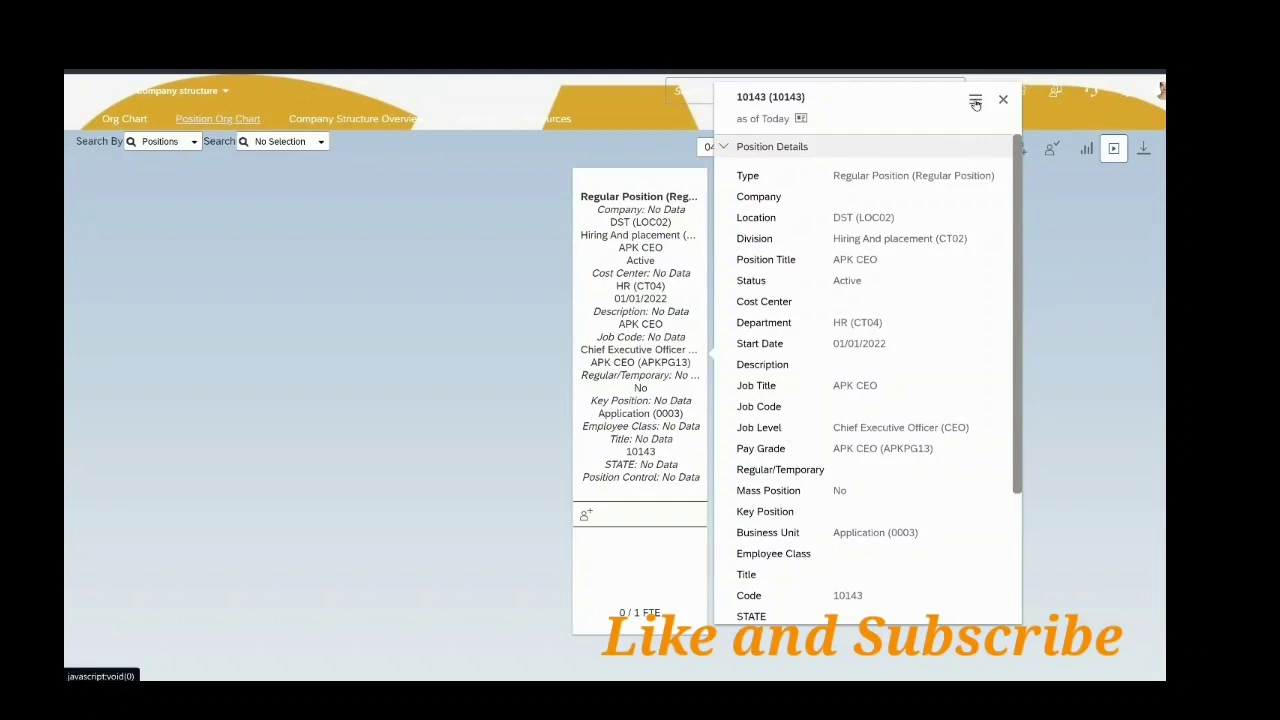
- Review the actions for position 10143, including Add Lower-Level Position, then close the details panel
left_click(976, 104)
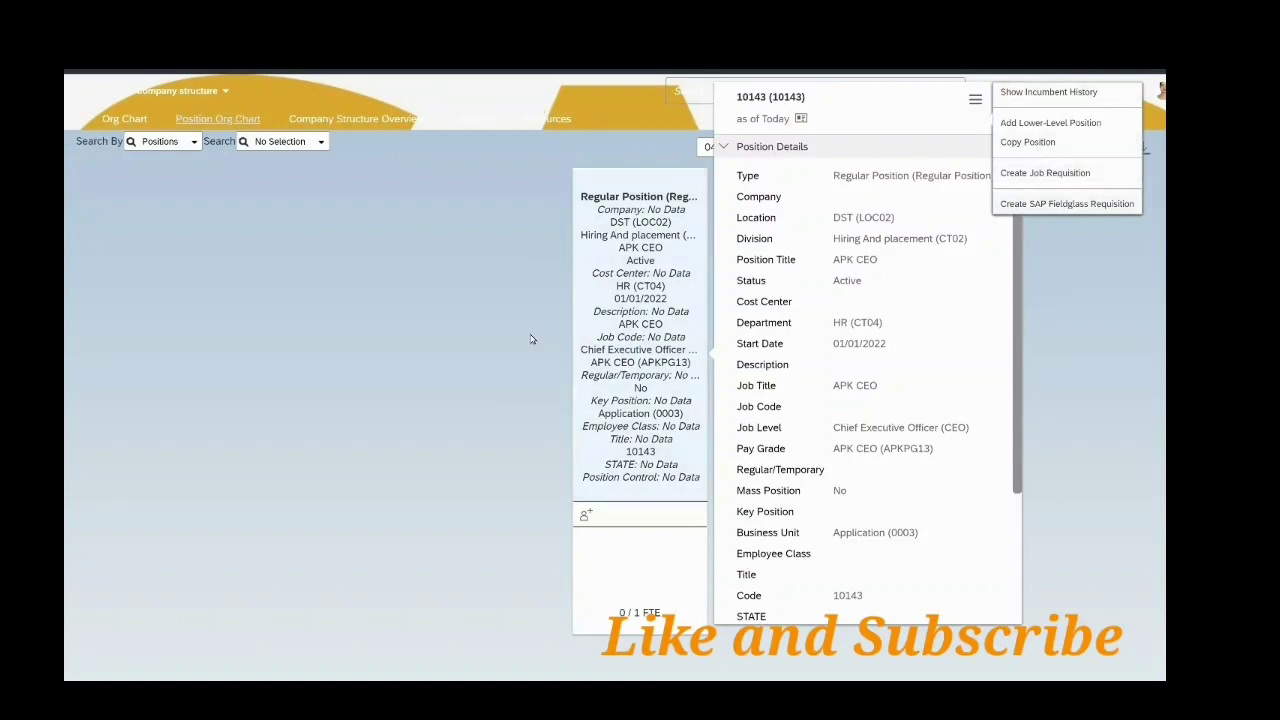
left_click(478, 373)
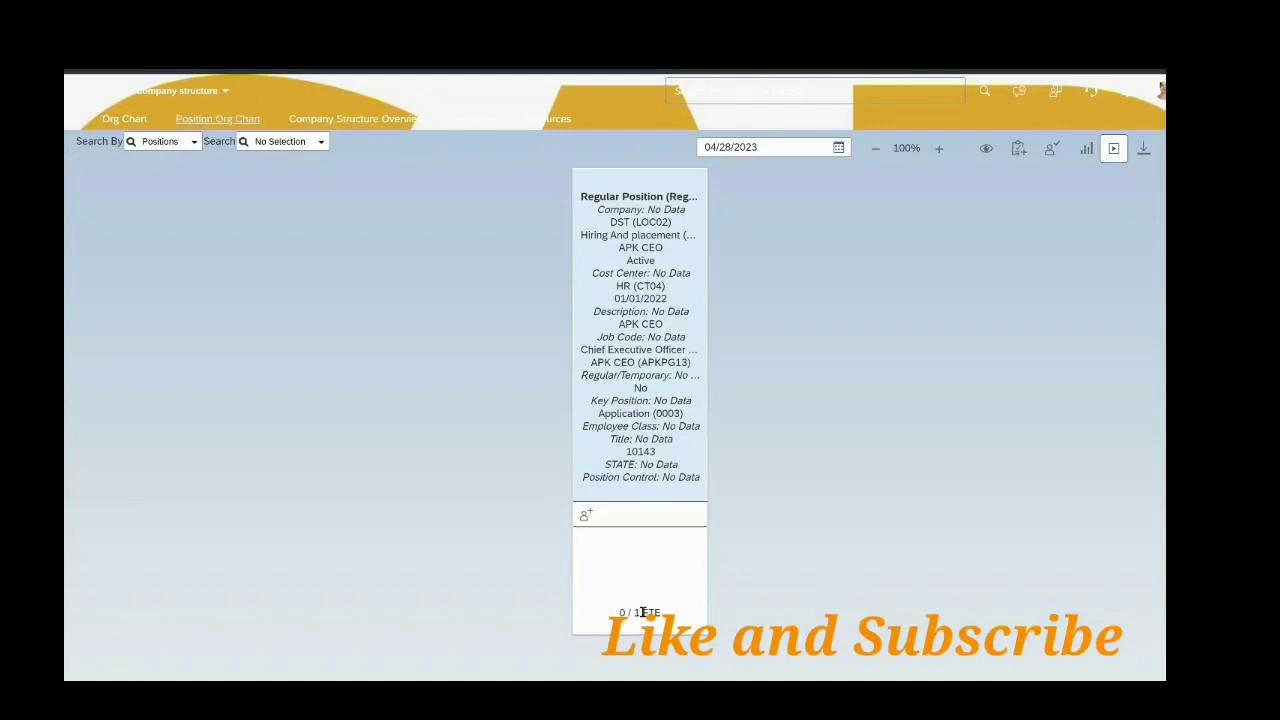
left_click(583, 516)
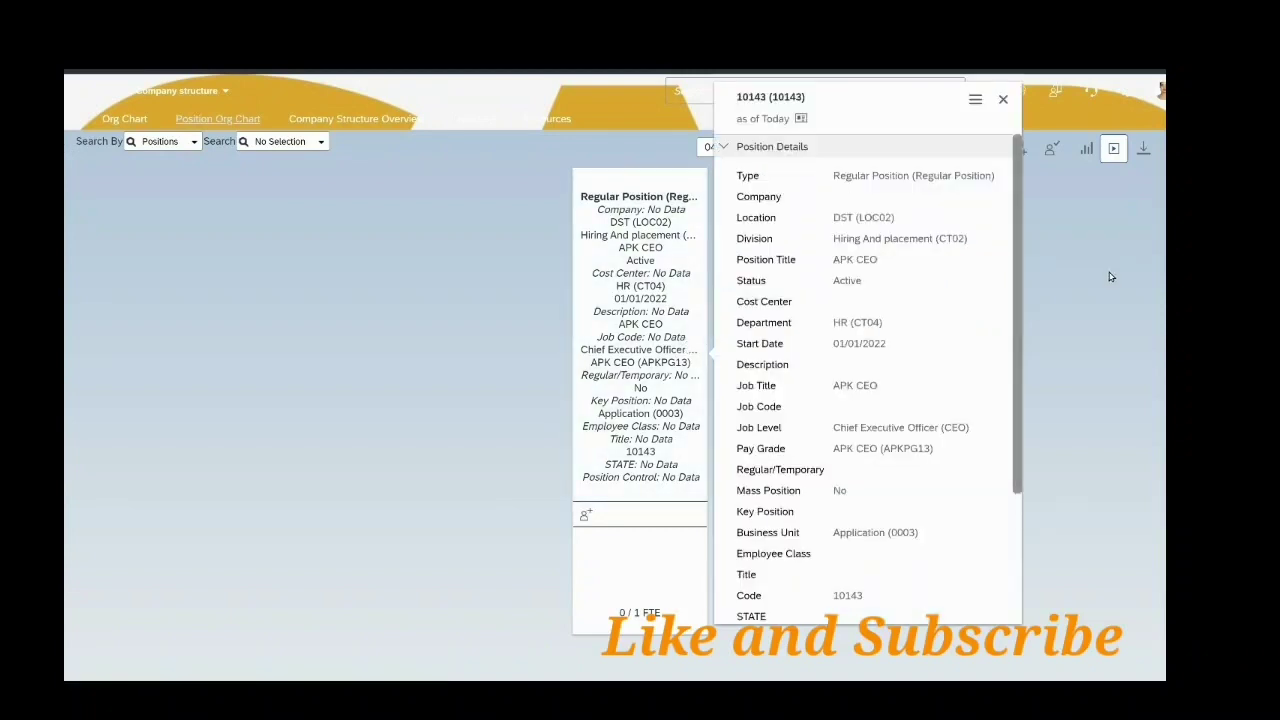
left_click(1109, 277)
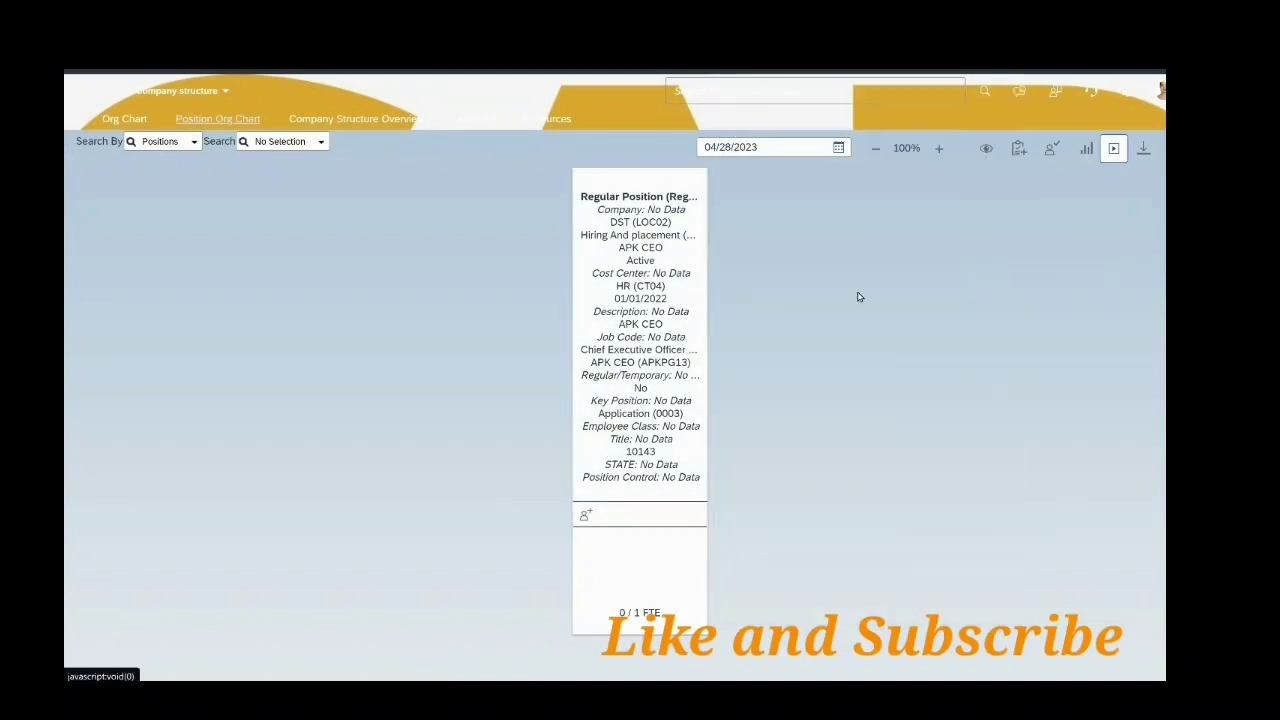
left_click(585, 517)
left_click(834, 353)
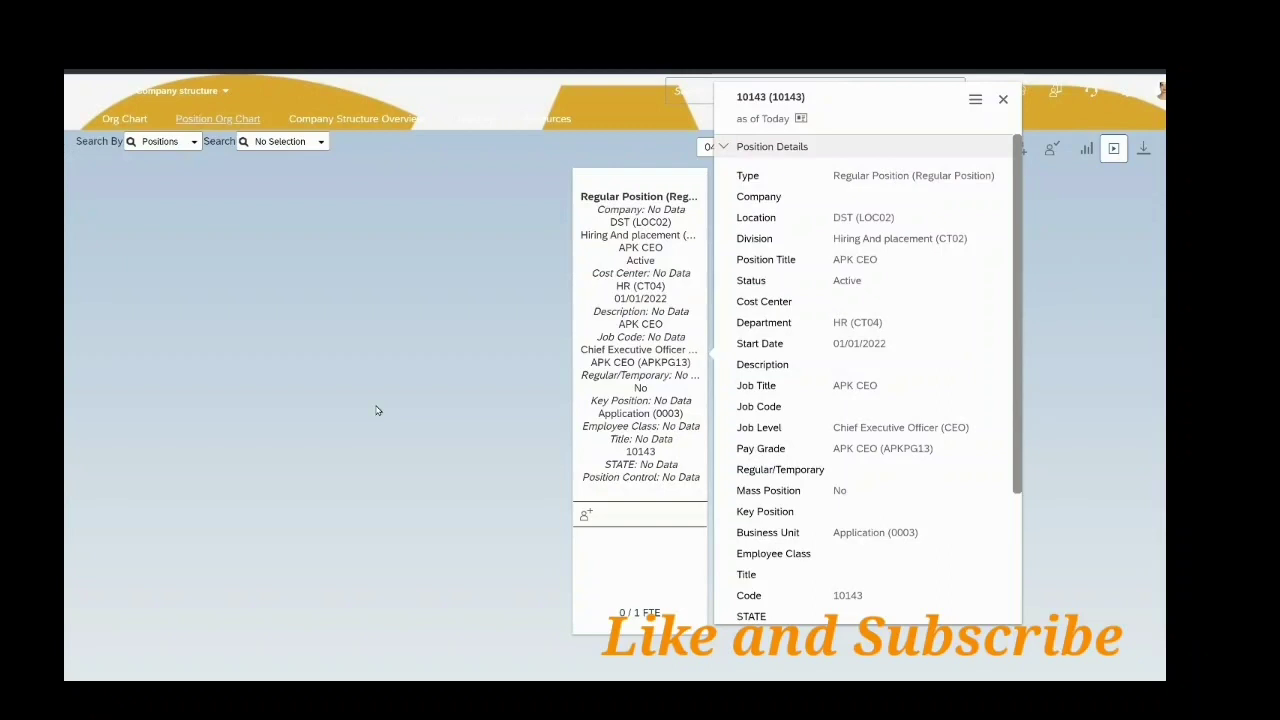
left_click(474, 302)
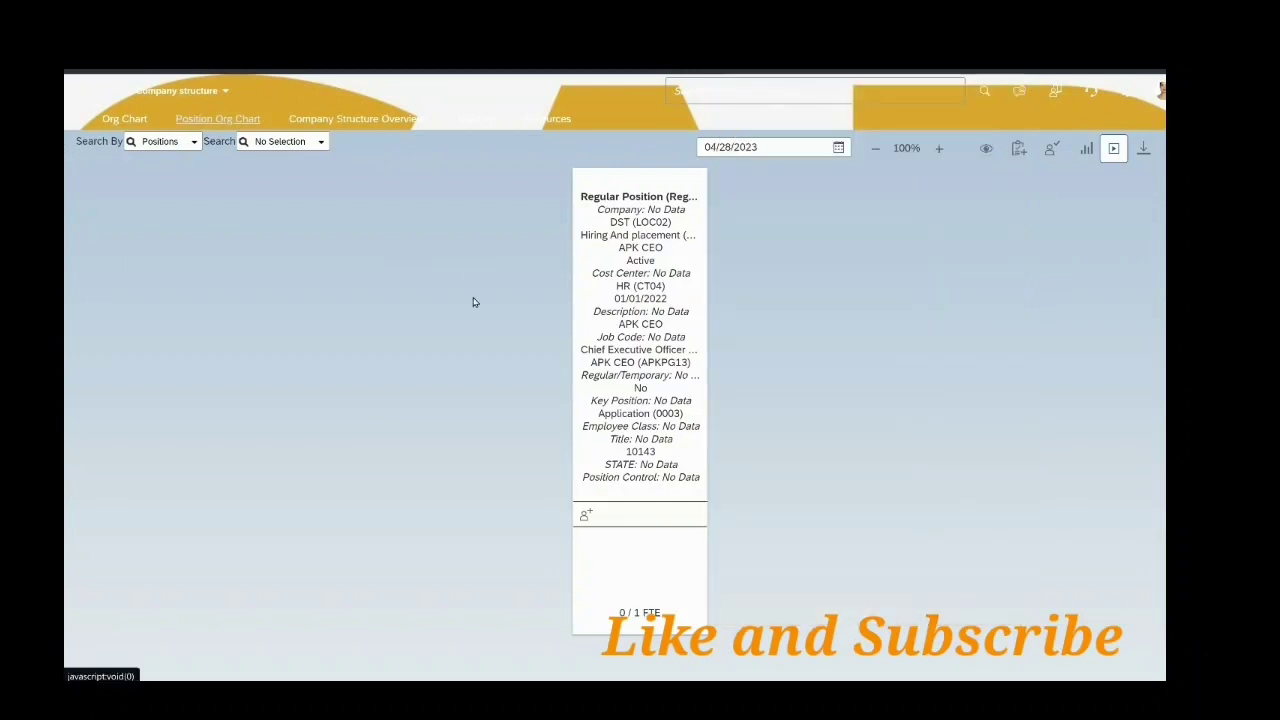